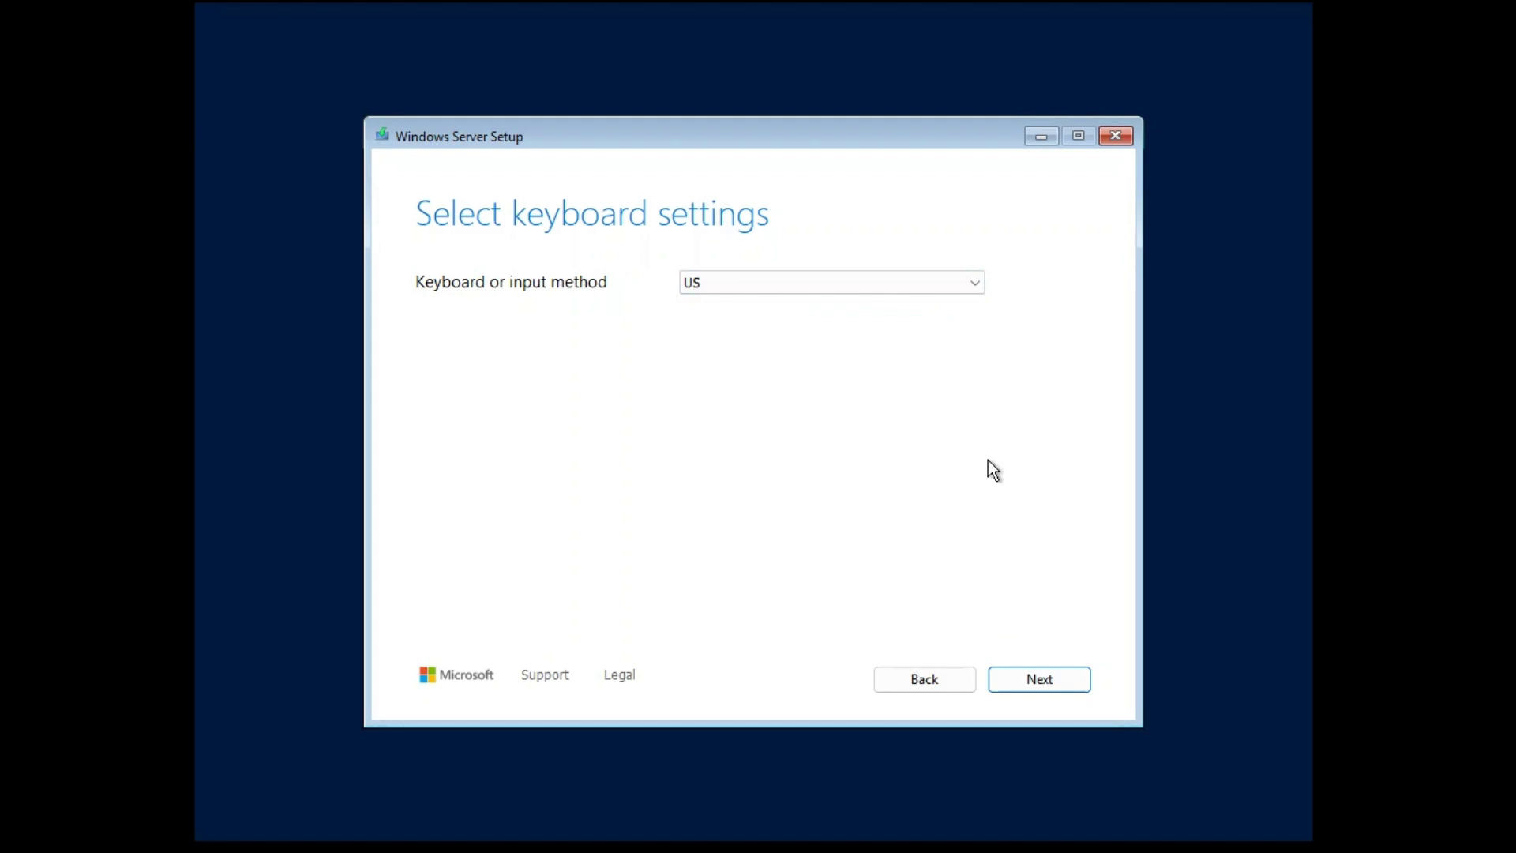
Step: Keep the US keyboard setting and choose to install Windows Server, agreeing that all files, apps and settings will be deleted
left_click(1048, 677)
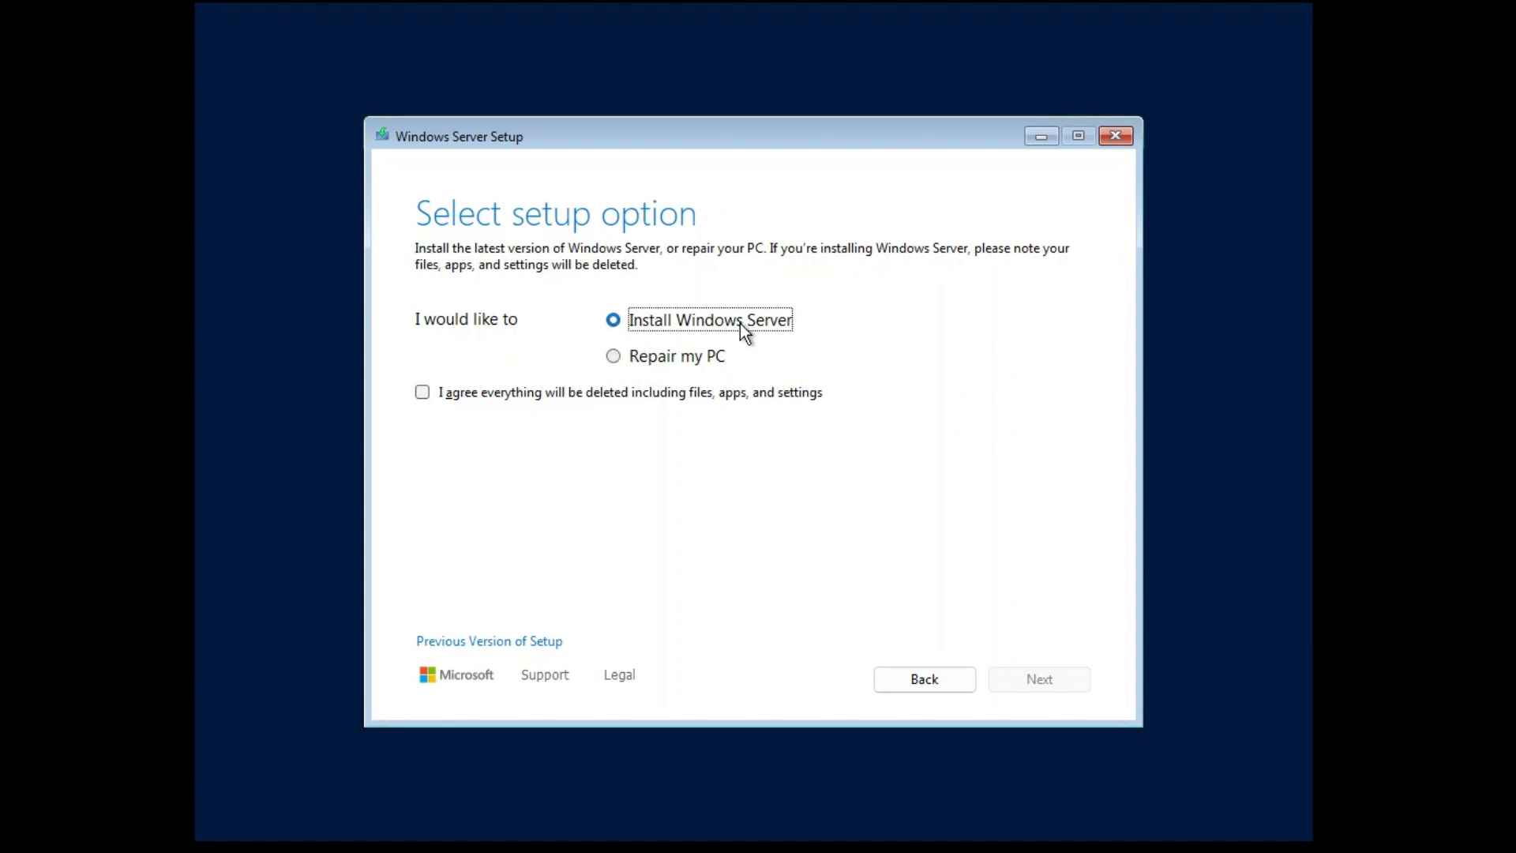
left_click(421, 394)
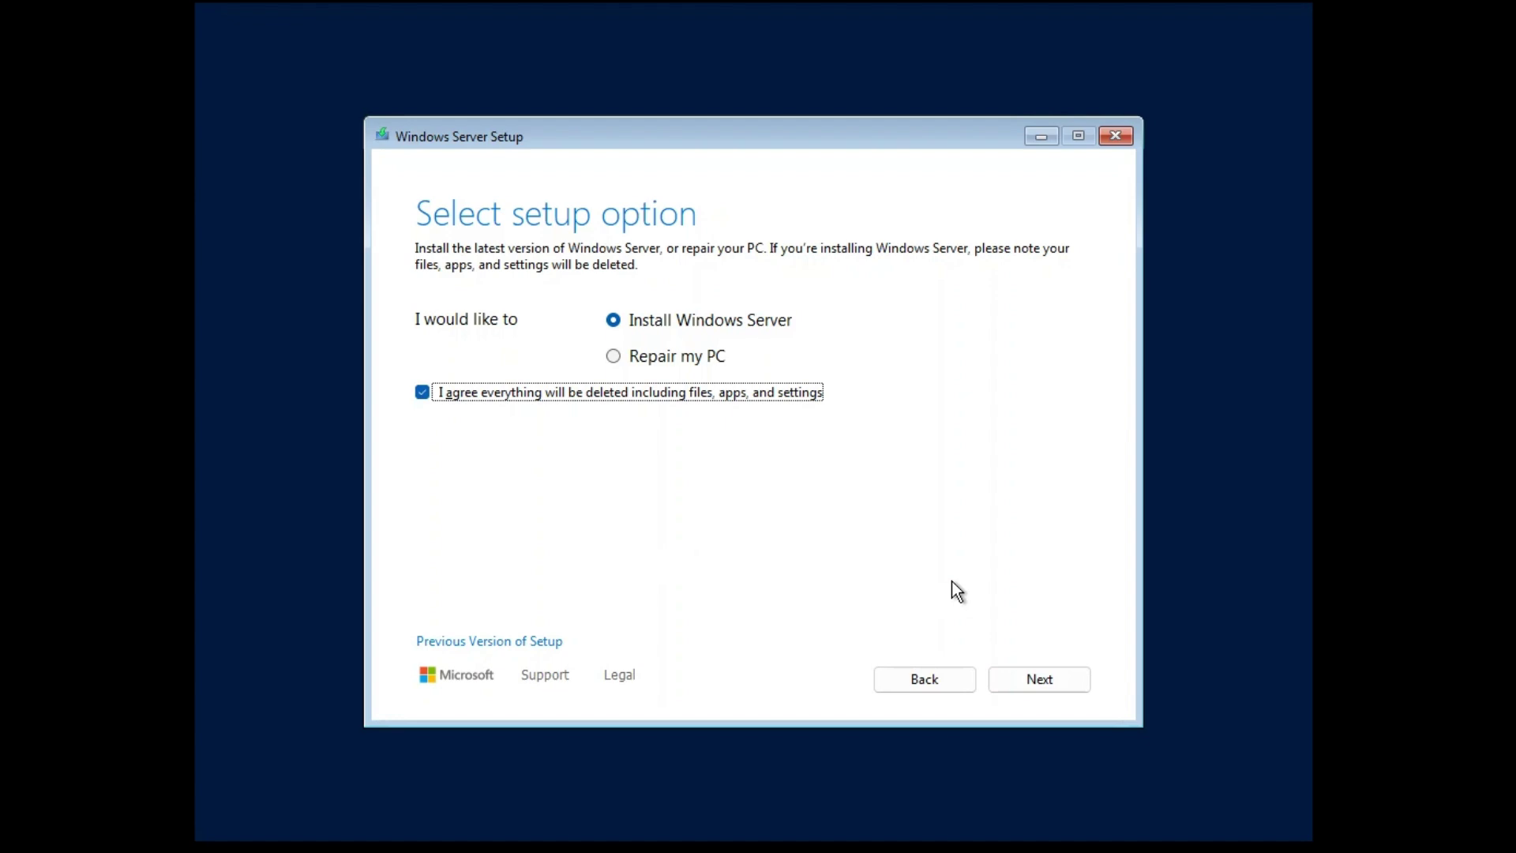
left_click(1063, 678)
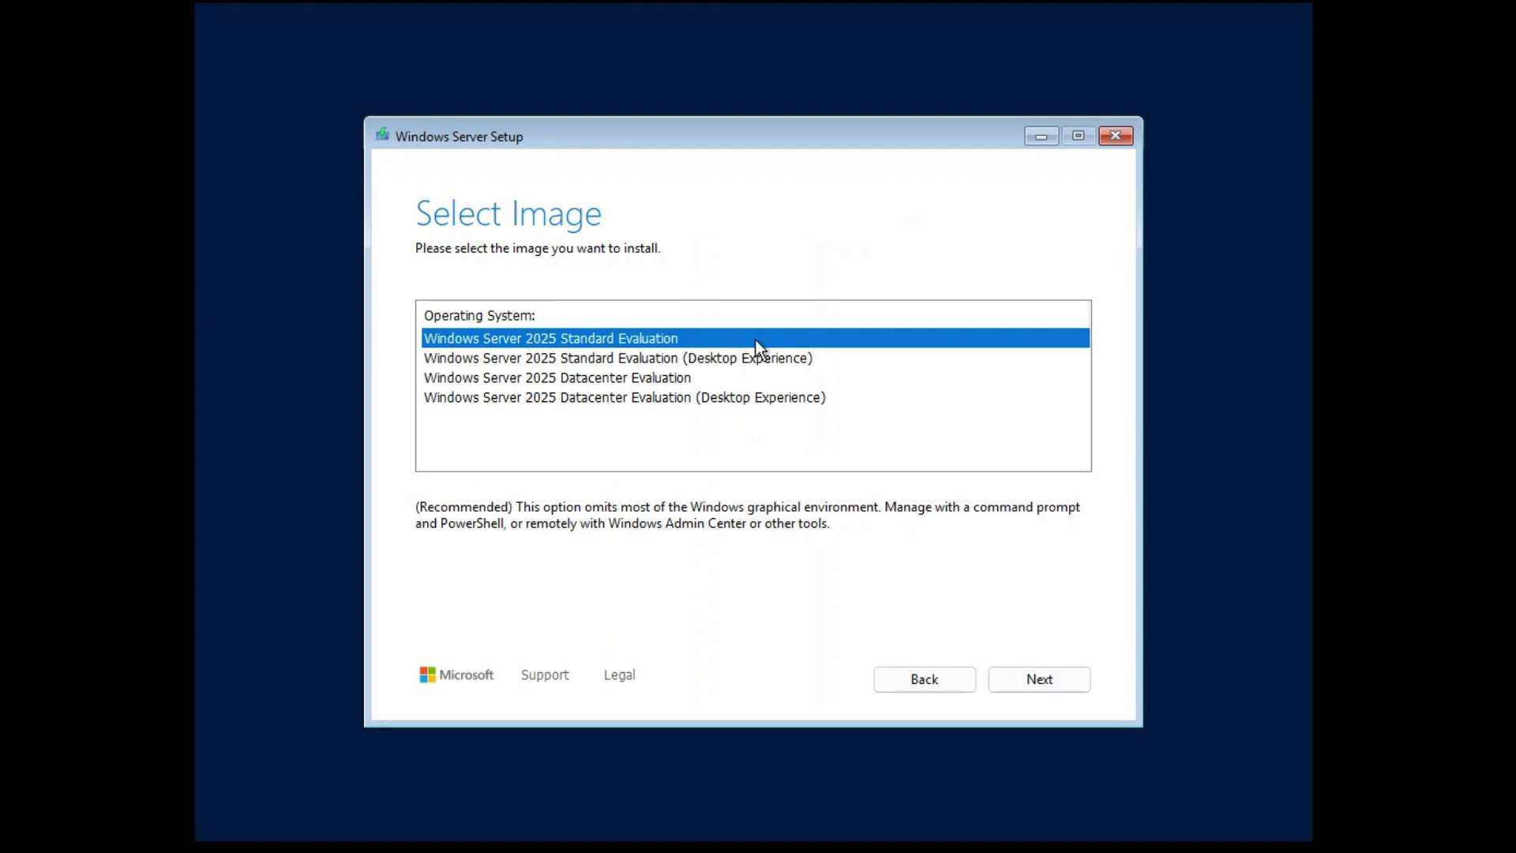
Step: Compare the available operating system images and choose Windows Server 2025 Standard Evaluation (Desktop Experience)
left_click(796, 362)
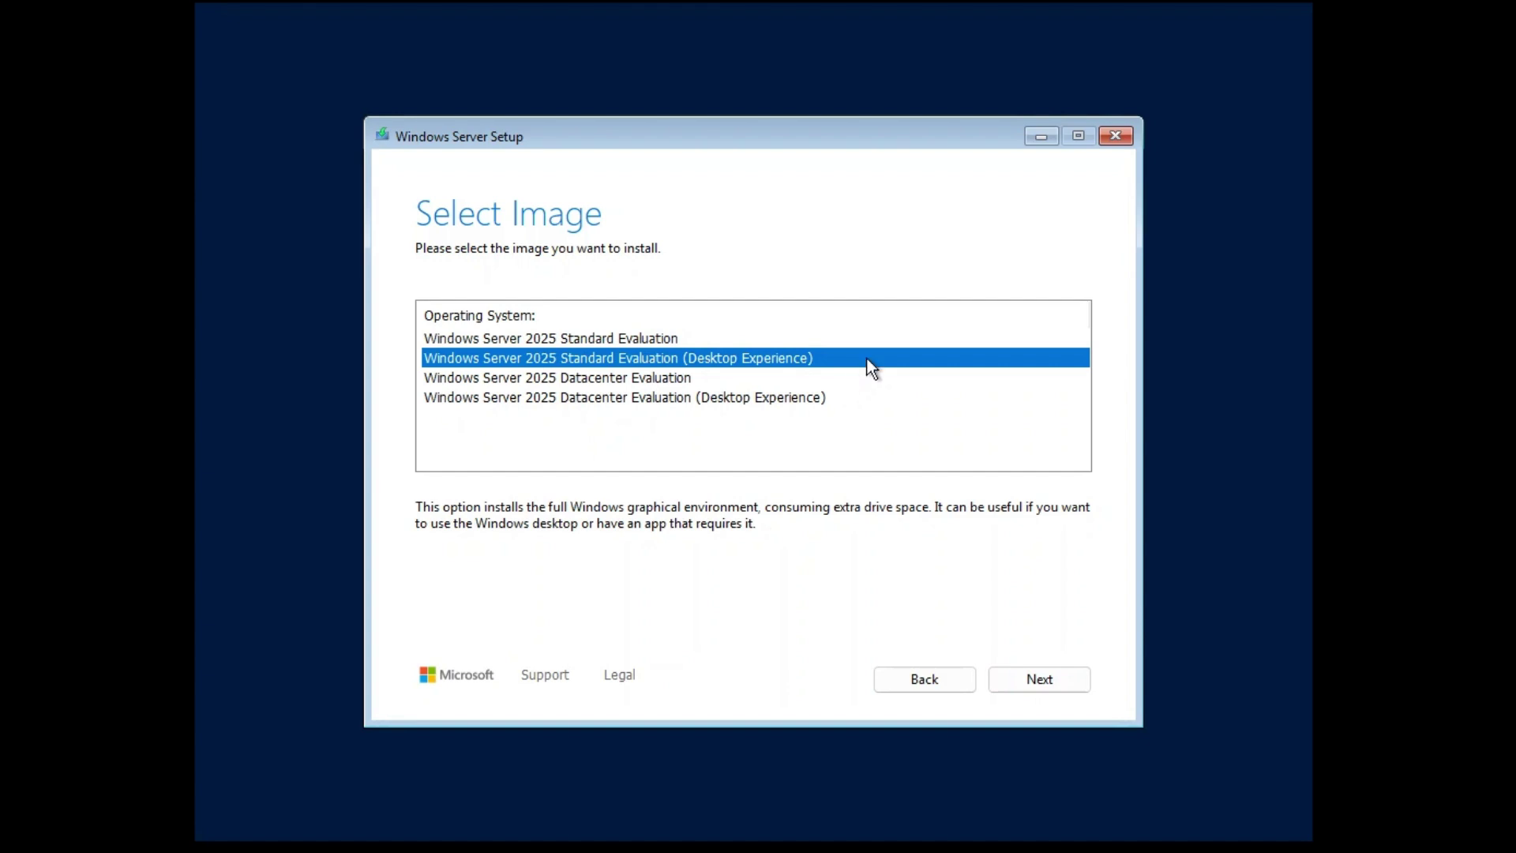
left_click(861, 377)
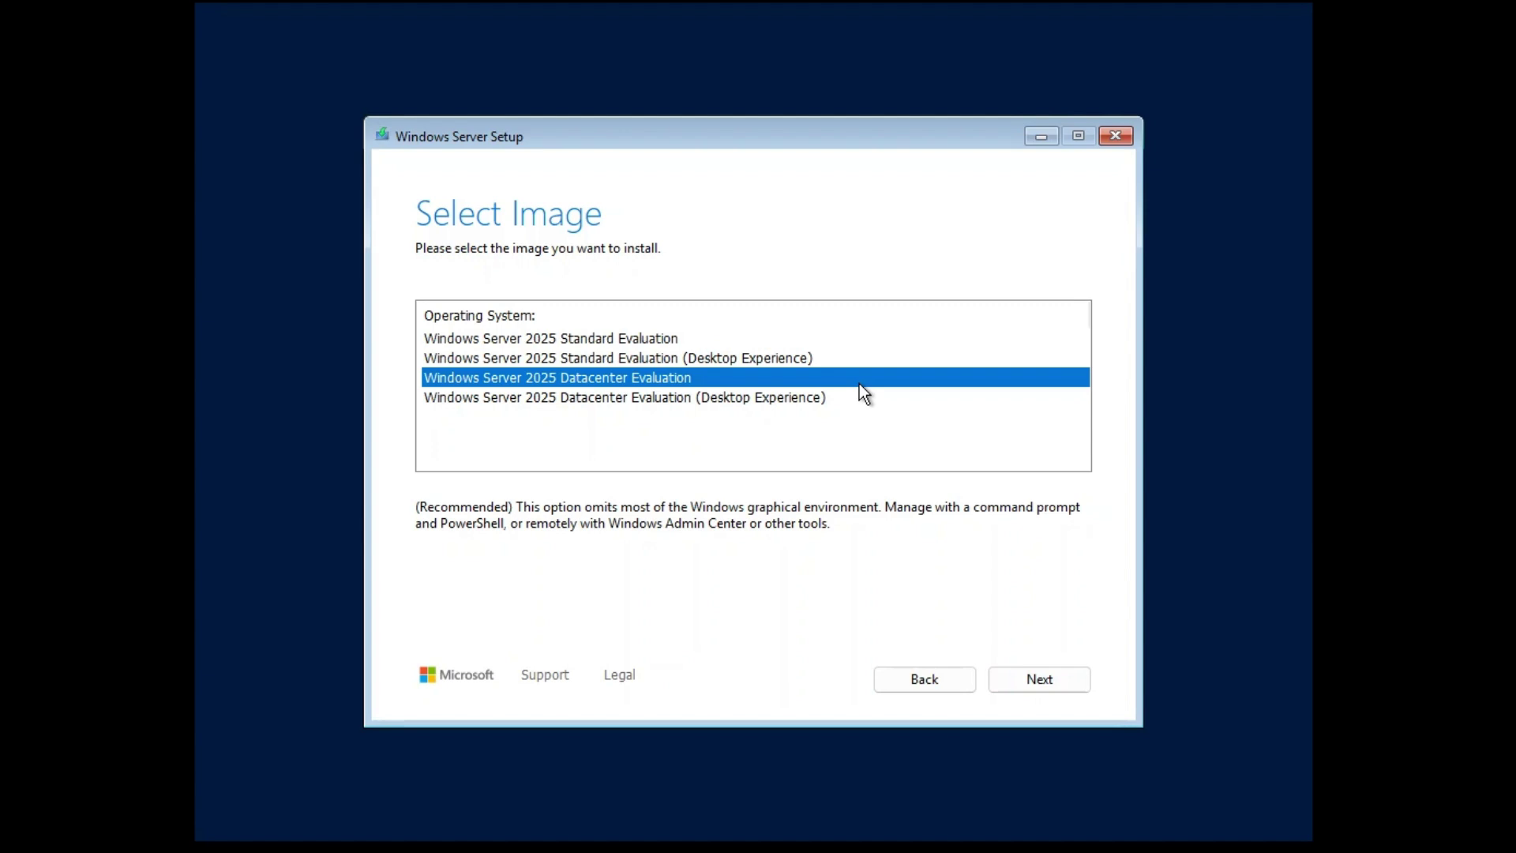
left_click(859, 404)
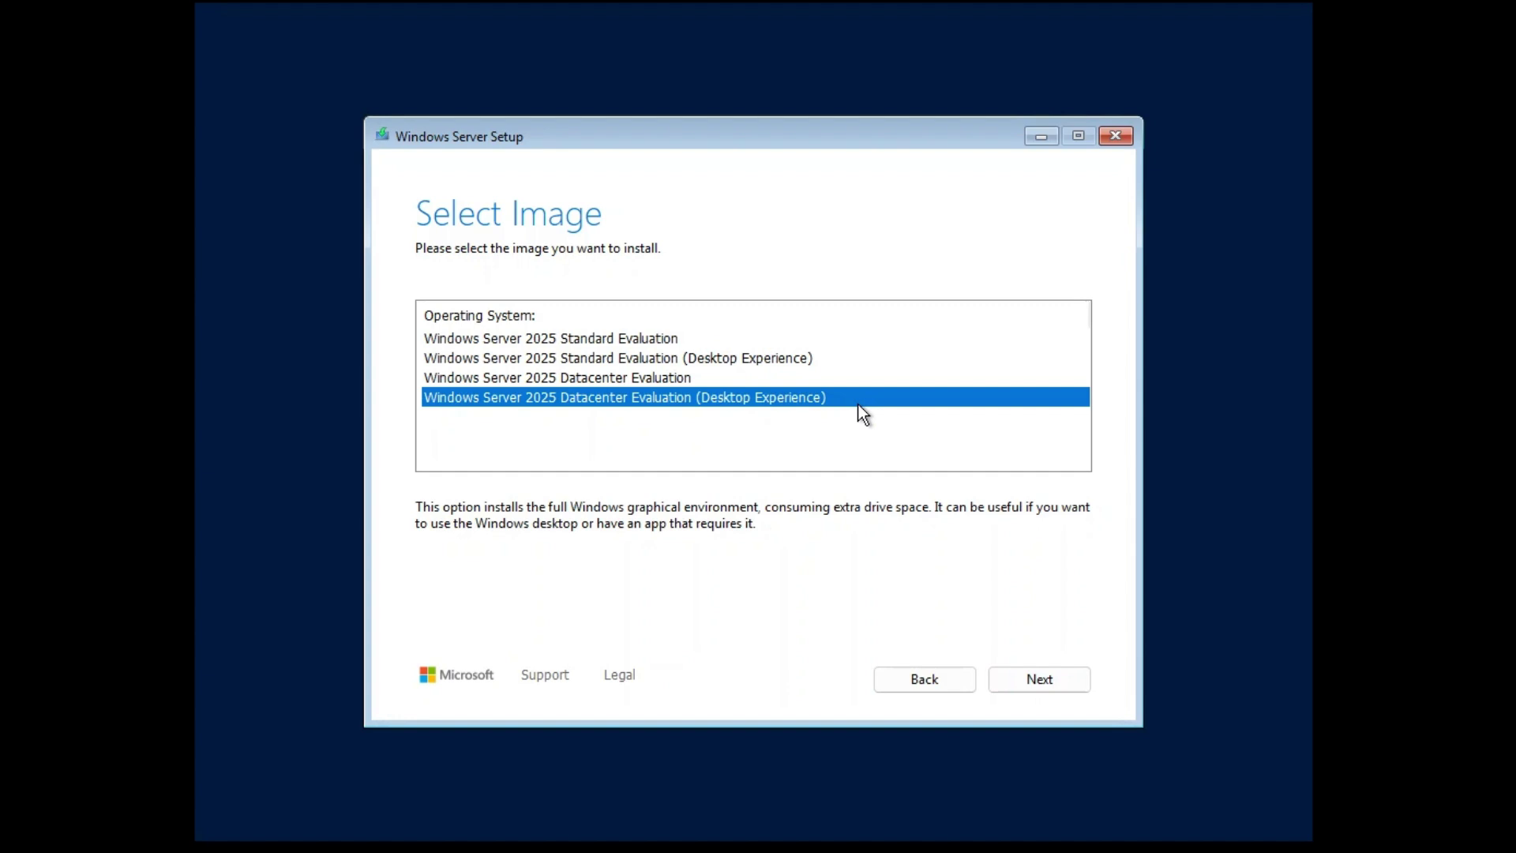
left_click(852, 357)
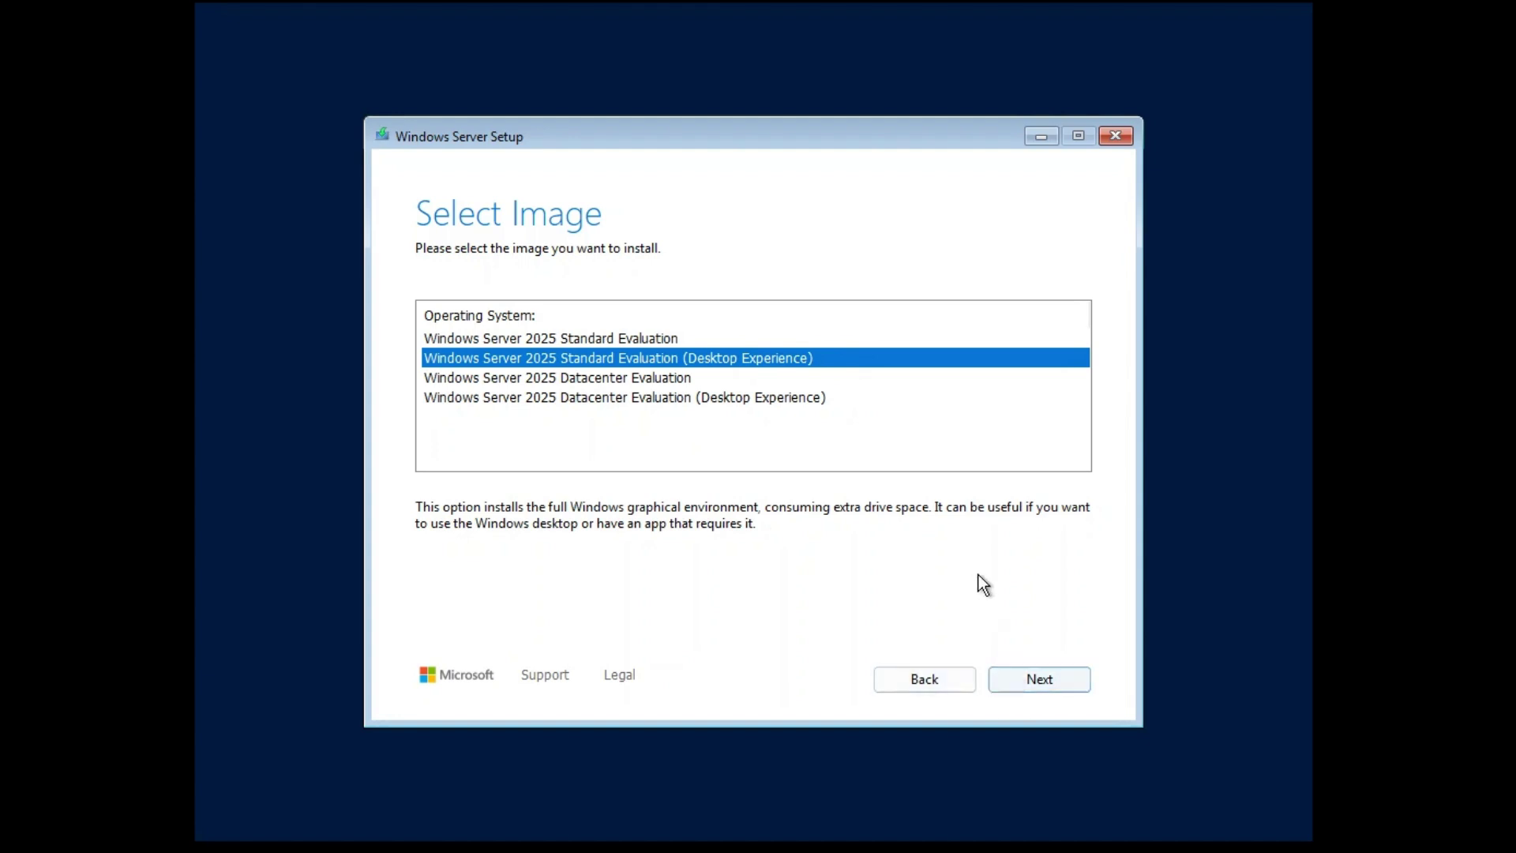
left_click(1051, 680)
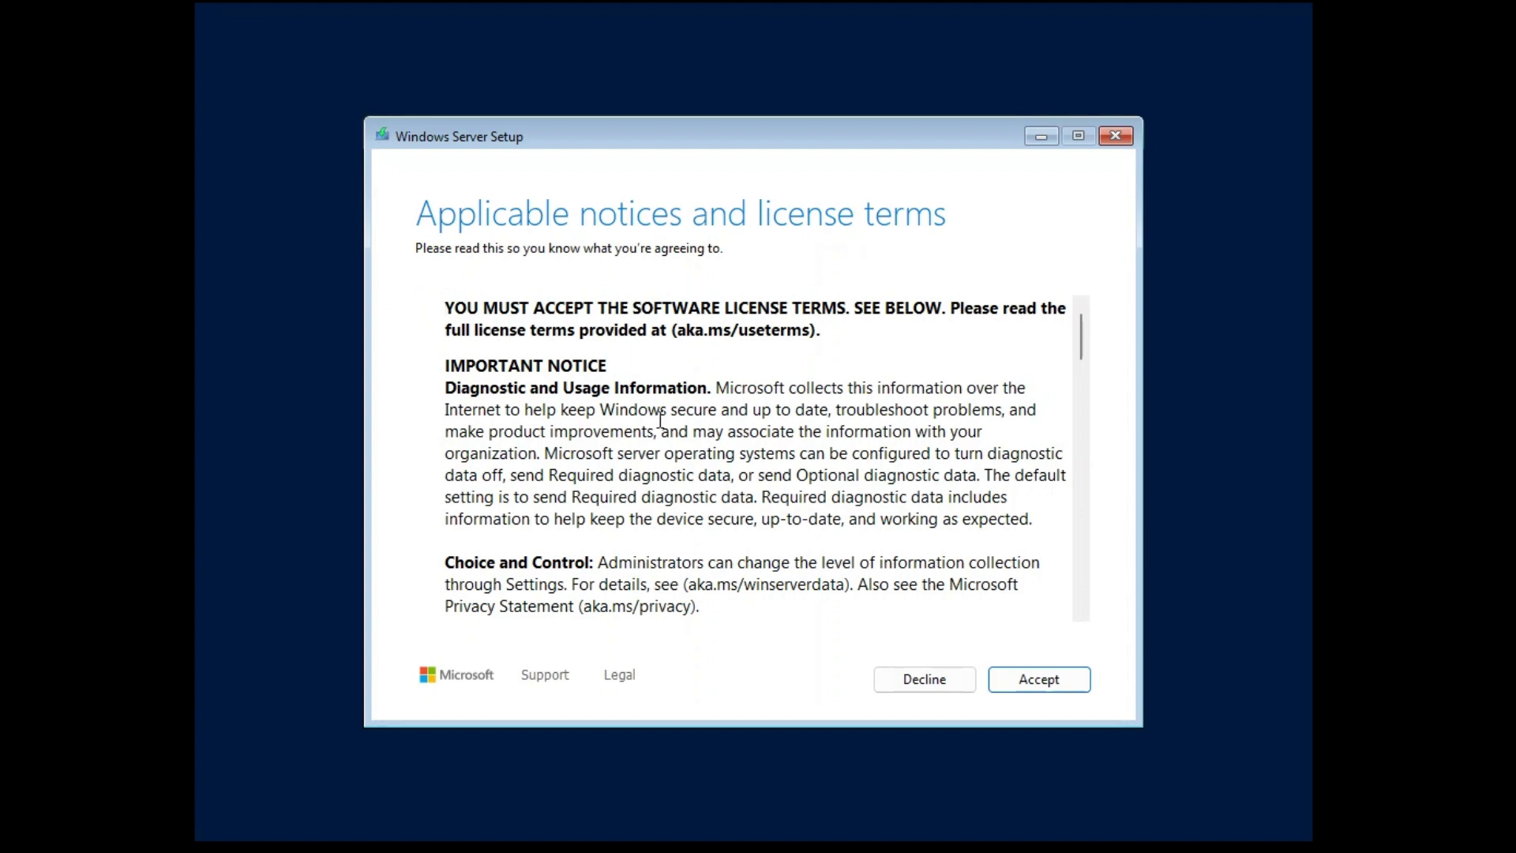
Step: Accept the license terms and start the installation on the unallocated space of Disk 0
left_click(1076, 682)
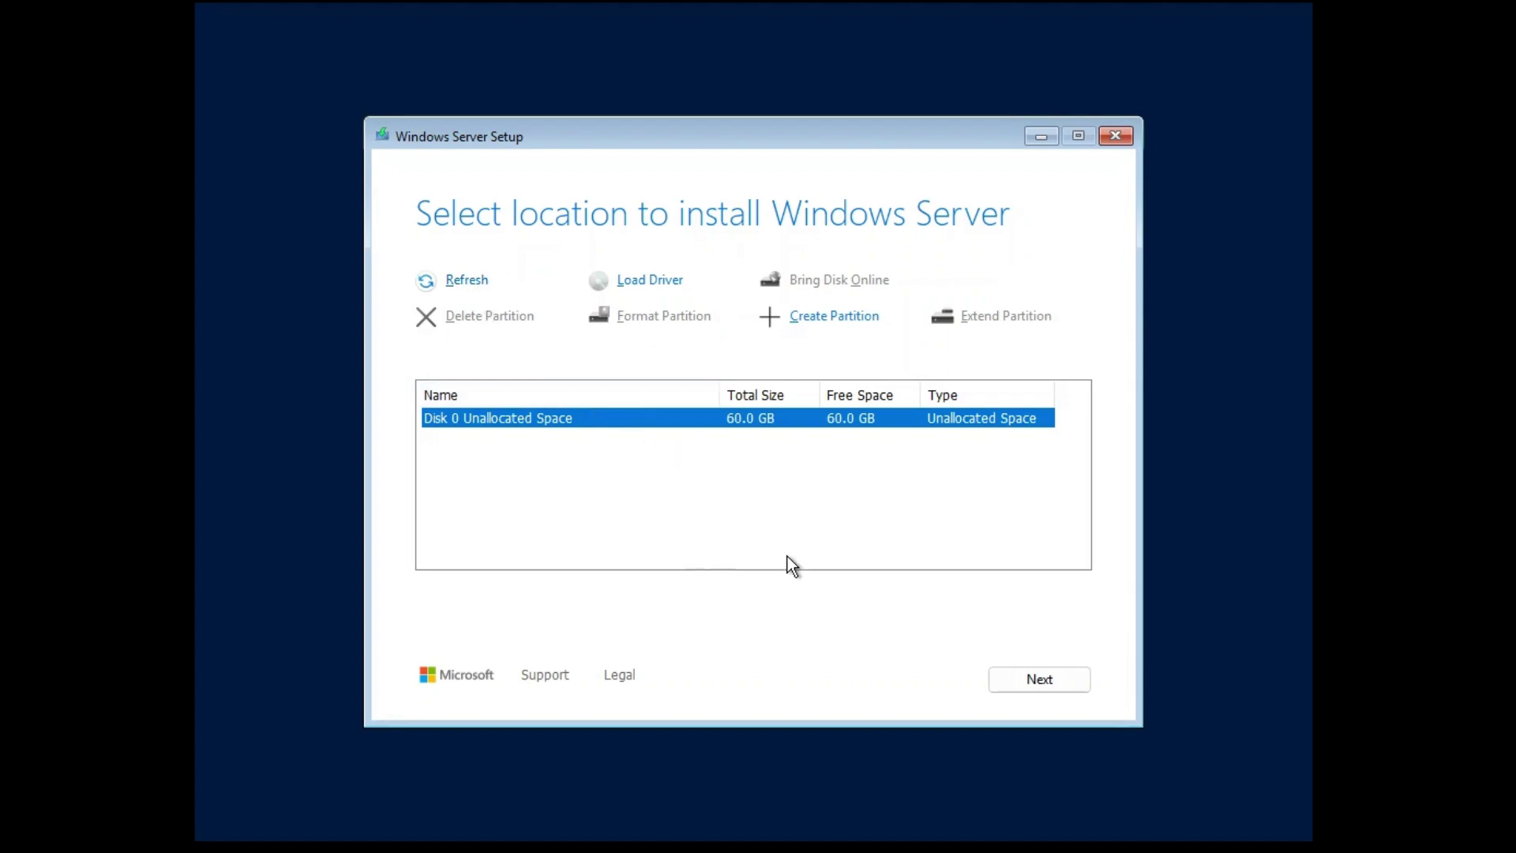
left_click(1071, 680)
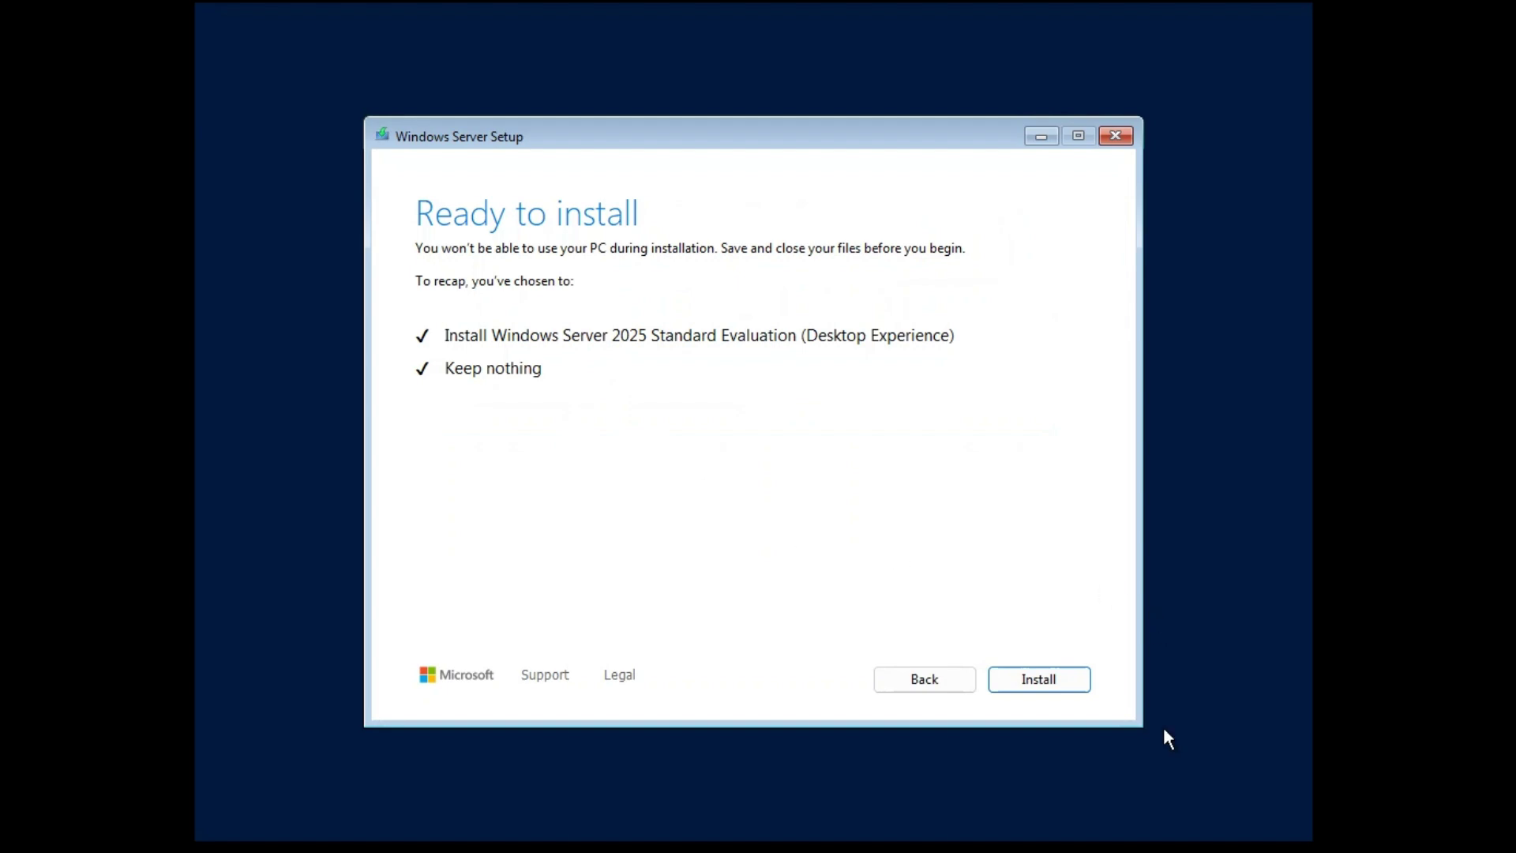
left_click(1069, 689)
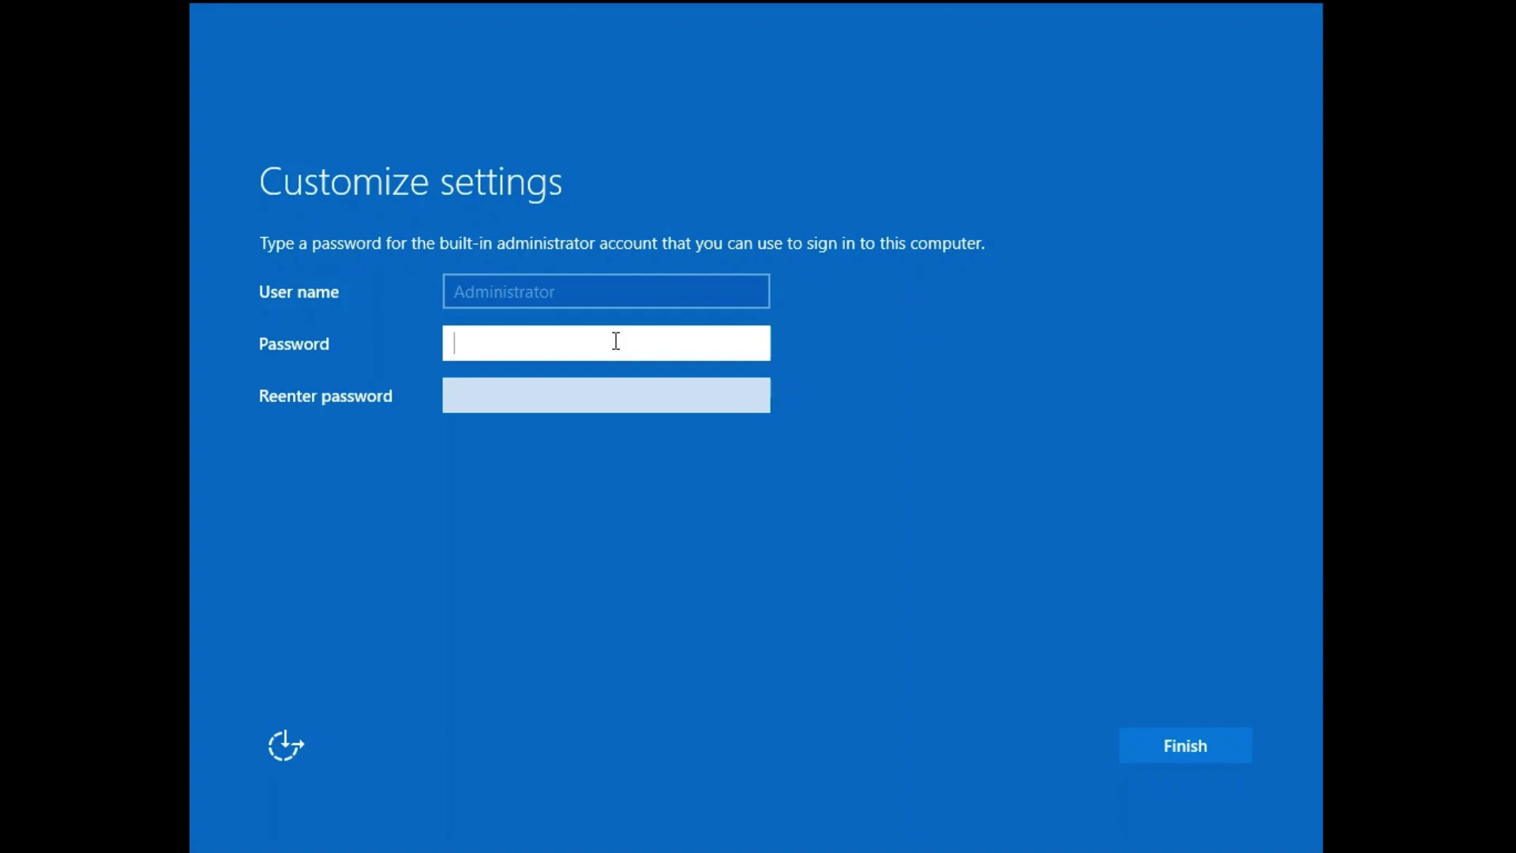
Step: Set and confirm the password for the built-in administrator account, and finish customizing the settings
type("•••••••")
left_click(546, 399)
type("•••••••")
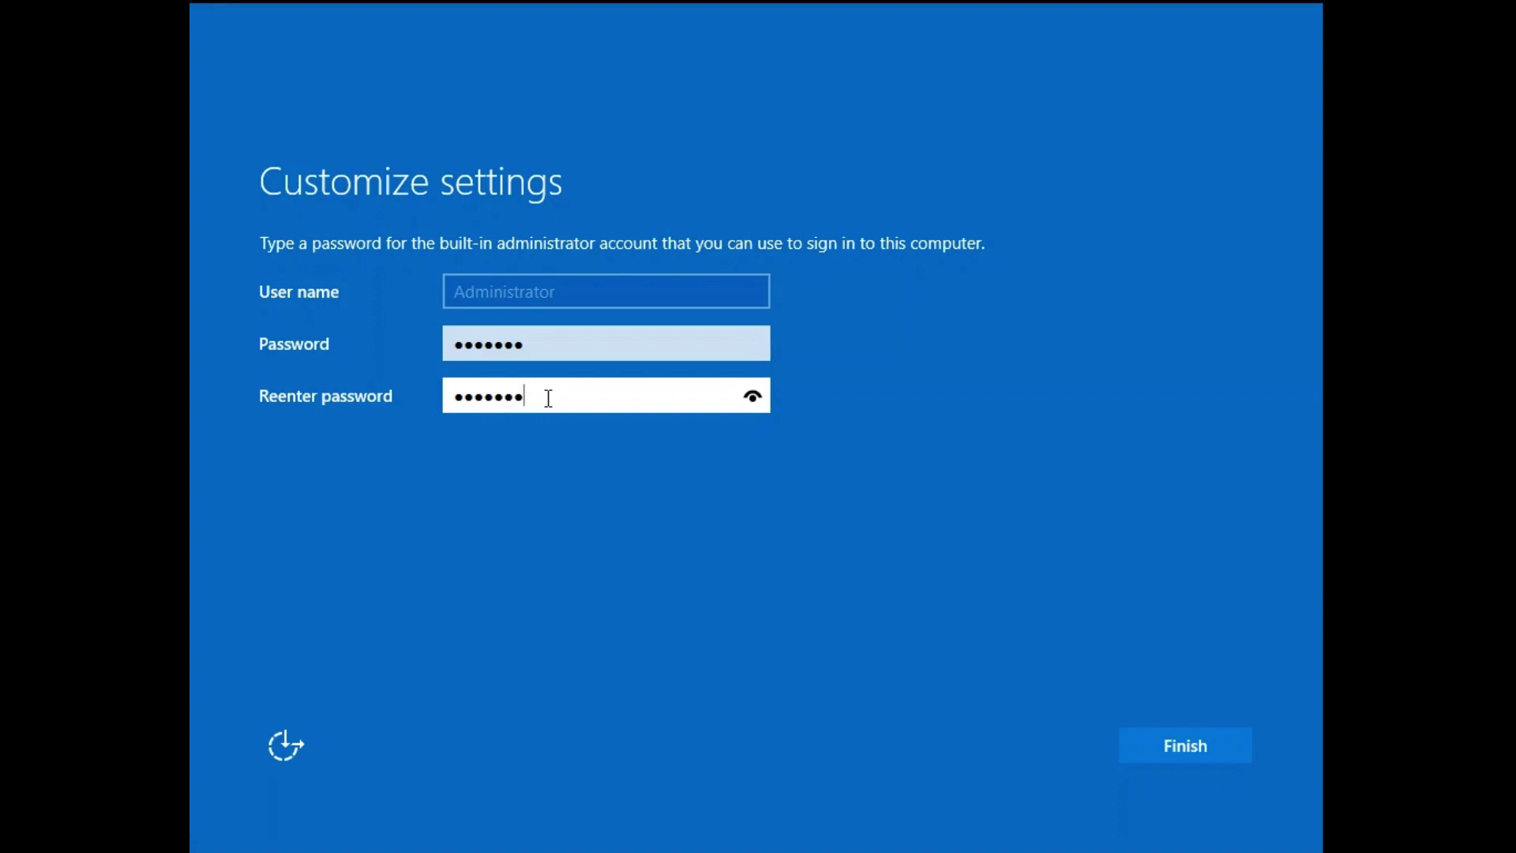
left_click(1231, 750)
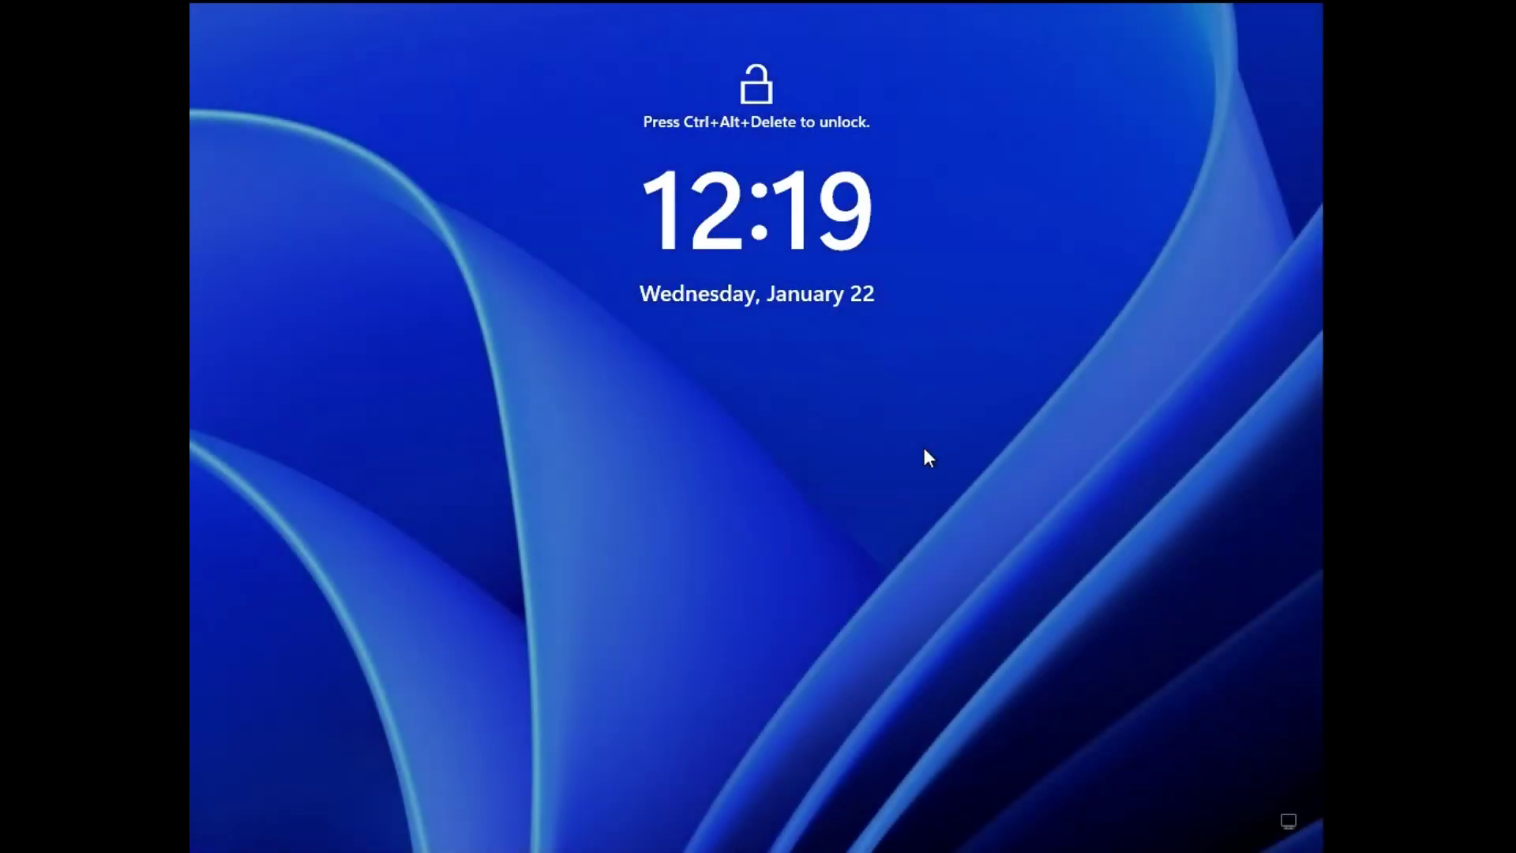
Step: Unlock the server and sign in to the Administrator account with its password
key("ctrl+alt+Delete")
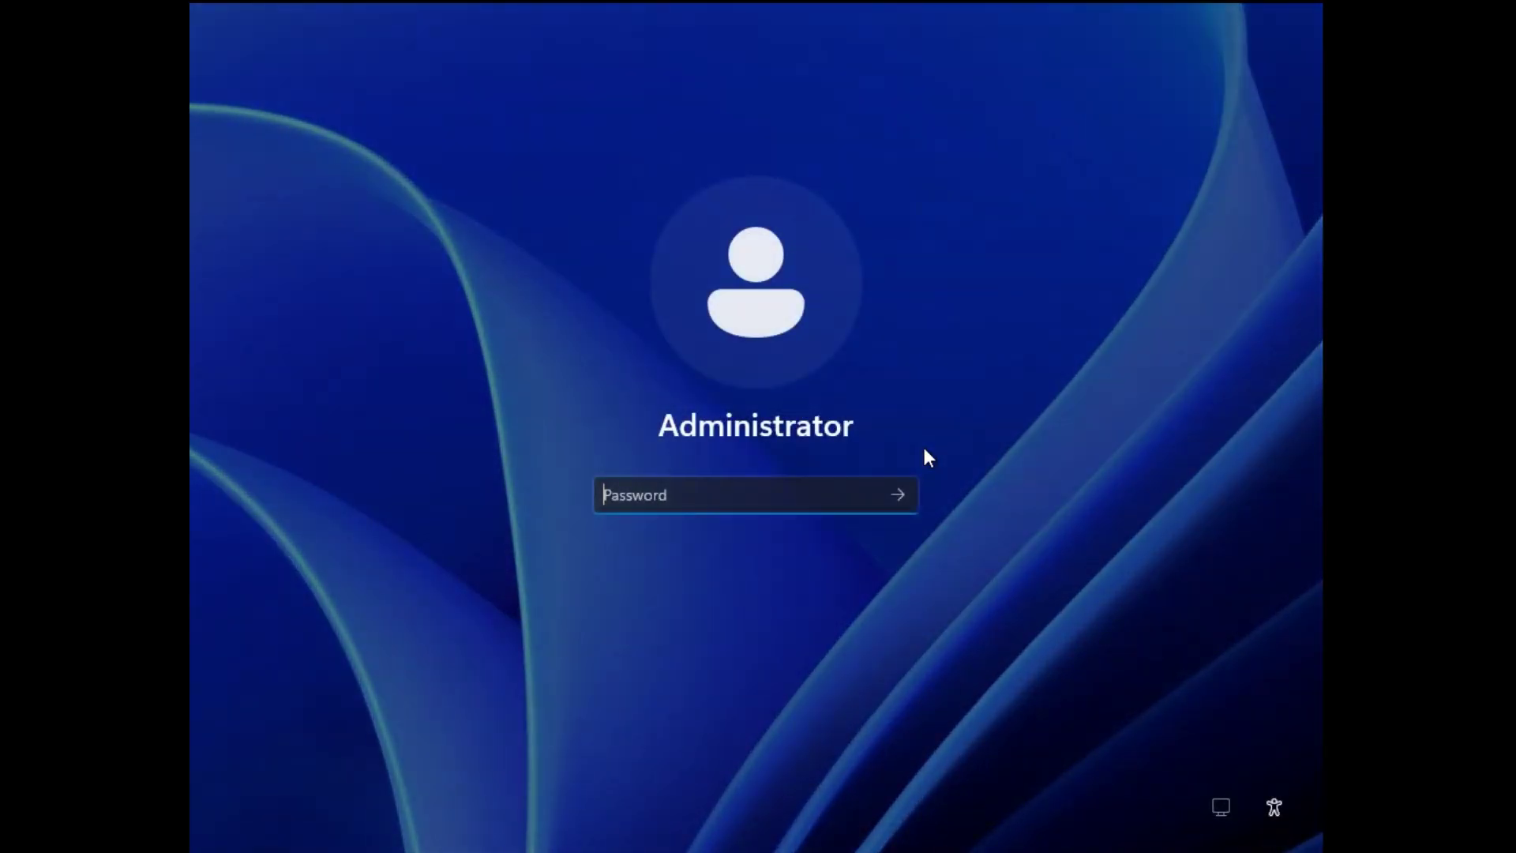
type("•••••••")
left_click(894, 503)
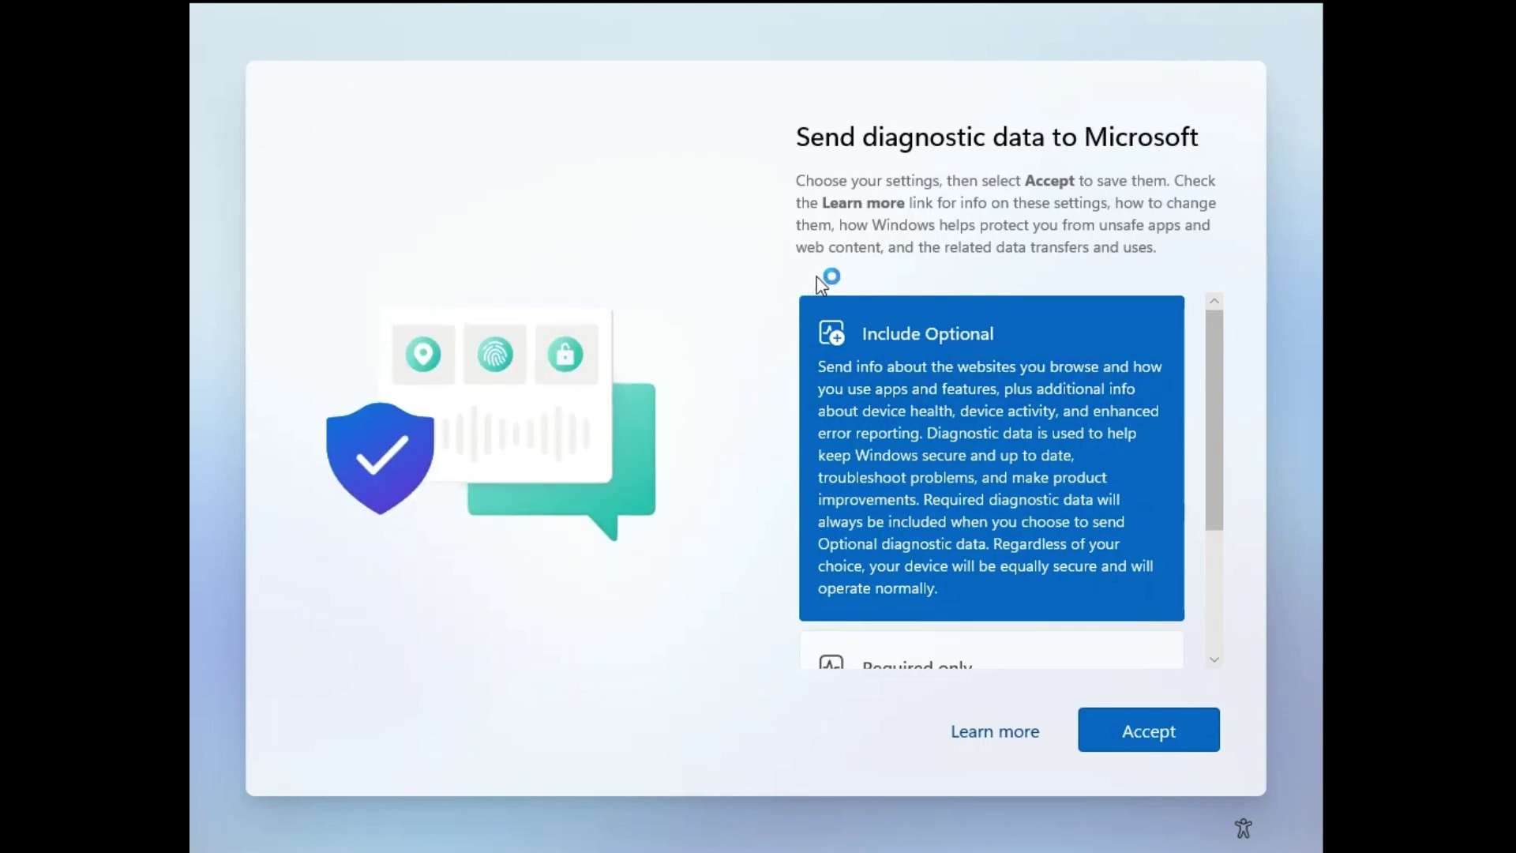
Step: Limit the diagnostic data sent to Microsoft to Required only, and dismiss the Windows Admin Center and Azure Arc message
left_click_drag(1221, 399, 1211, 547)
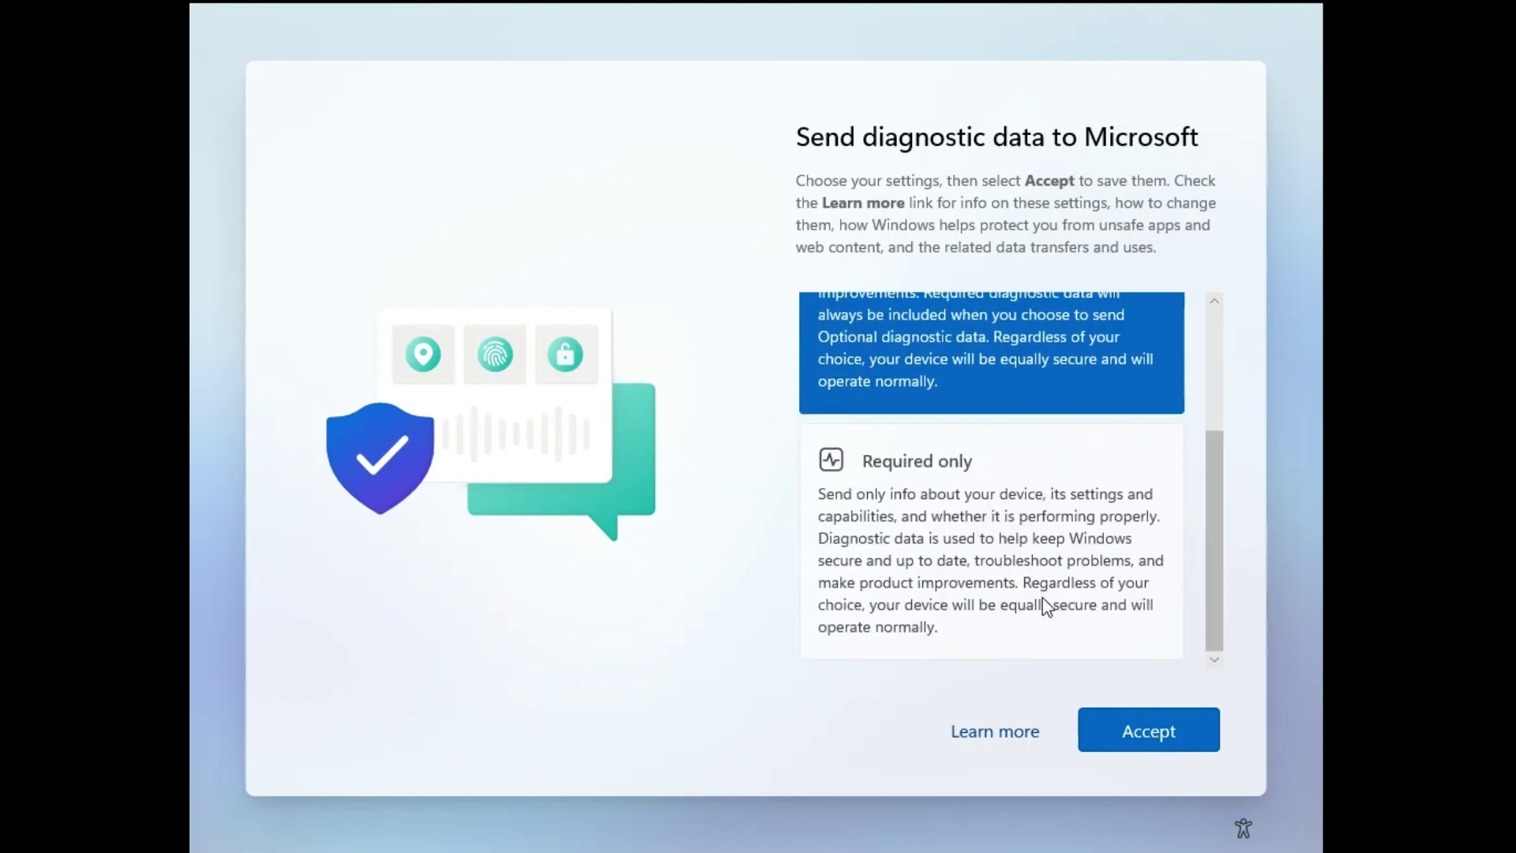
left_click(1023, 520)
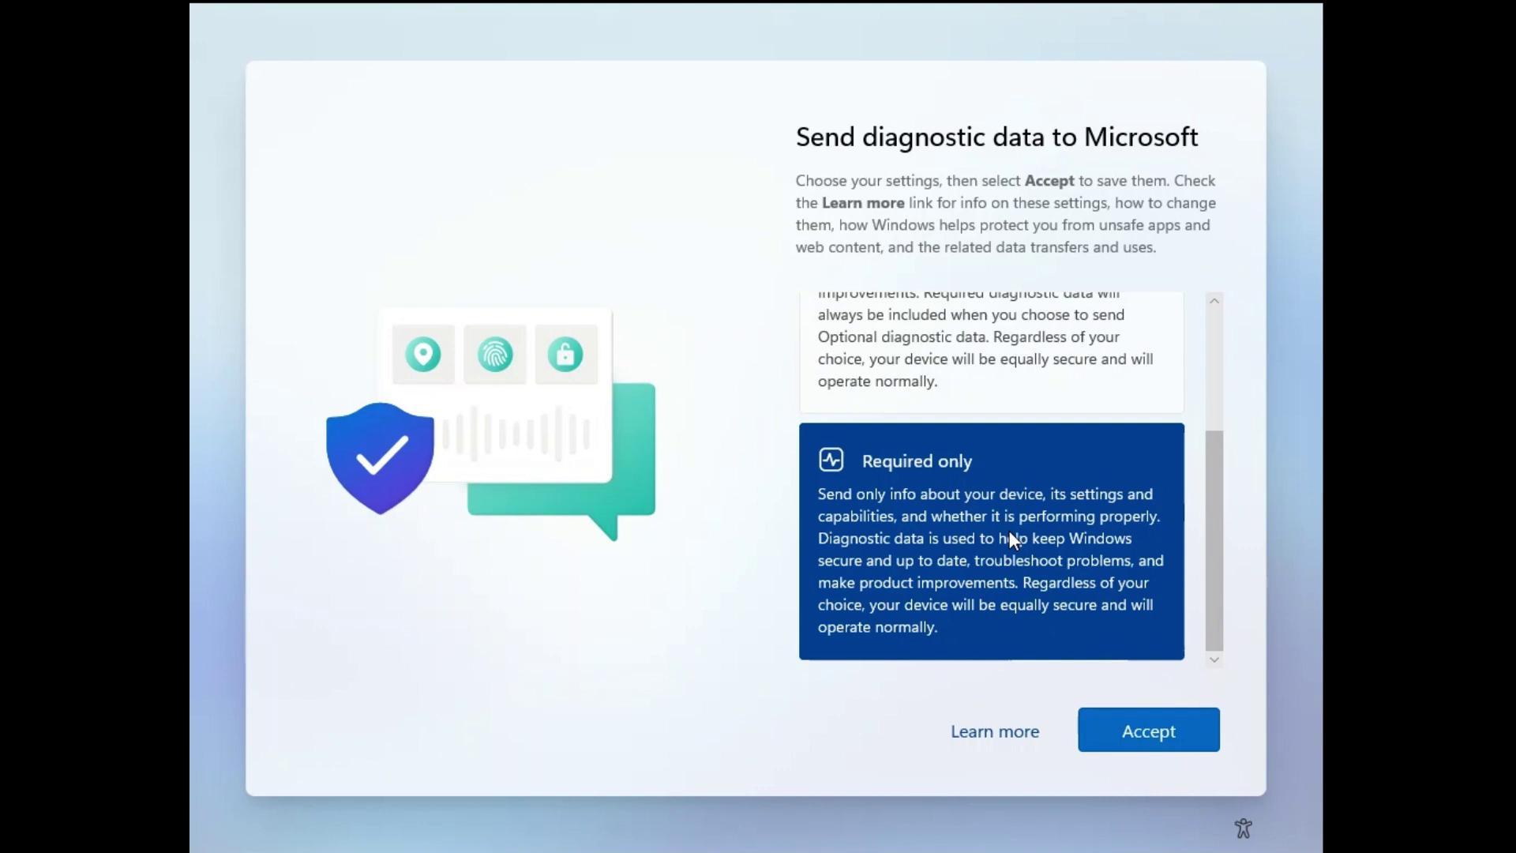
left_click(1204, 740)
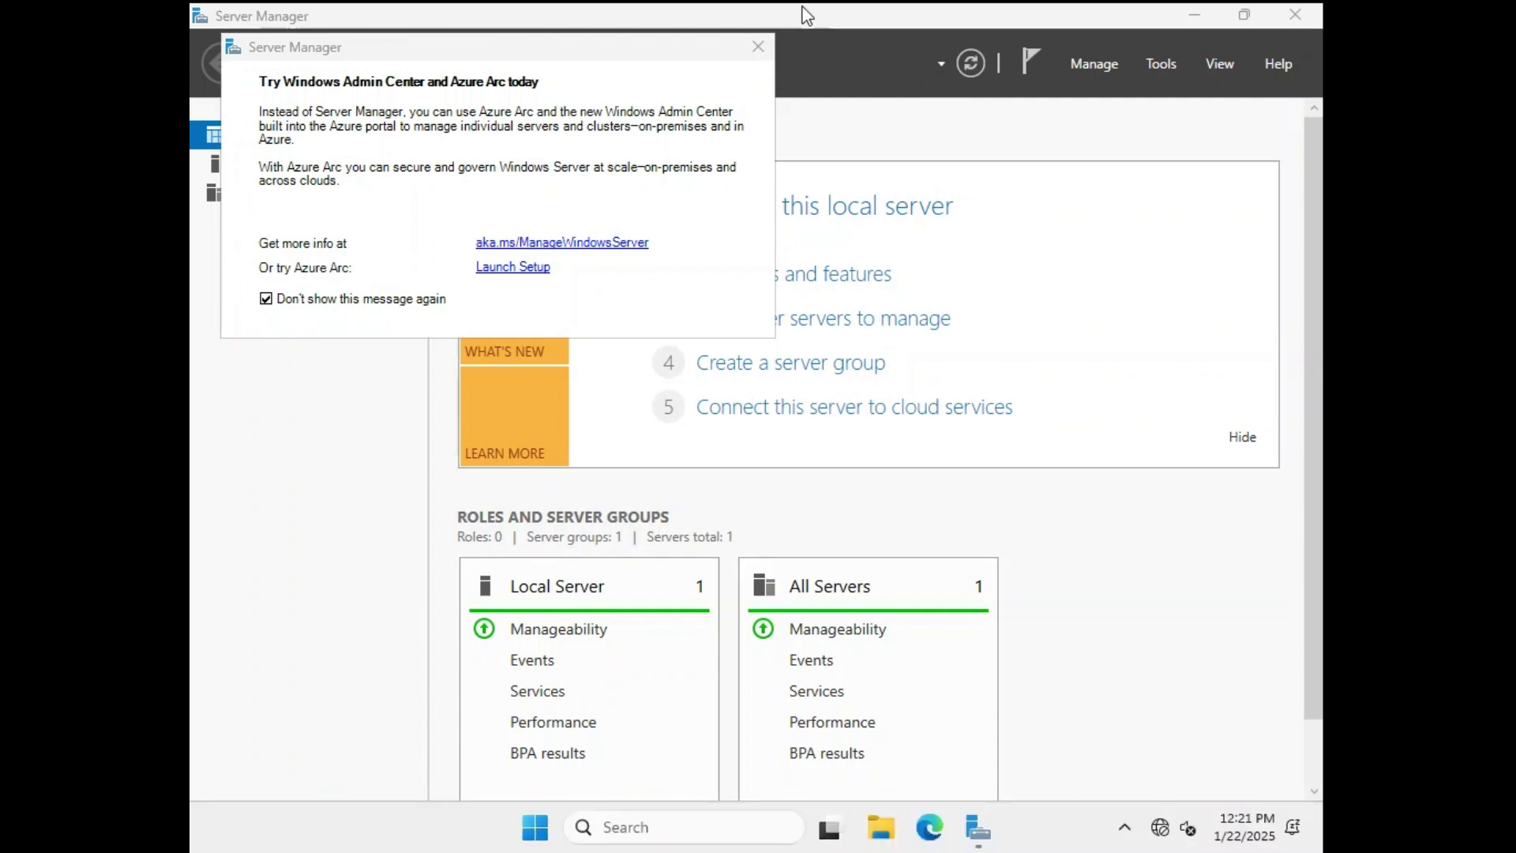
left_click(748, 49)
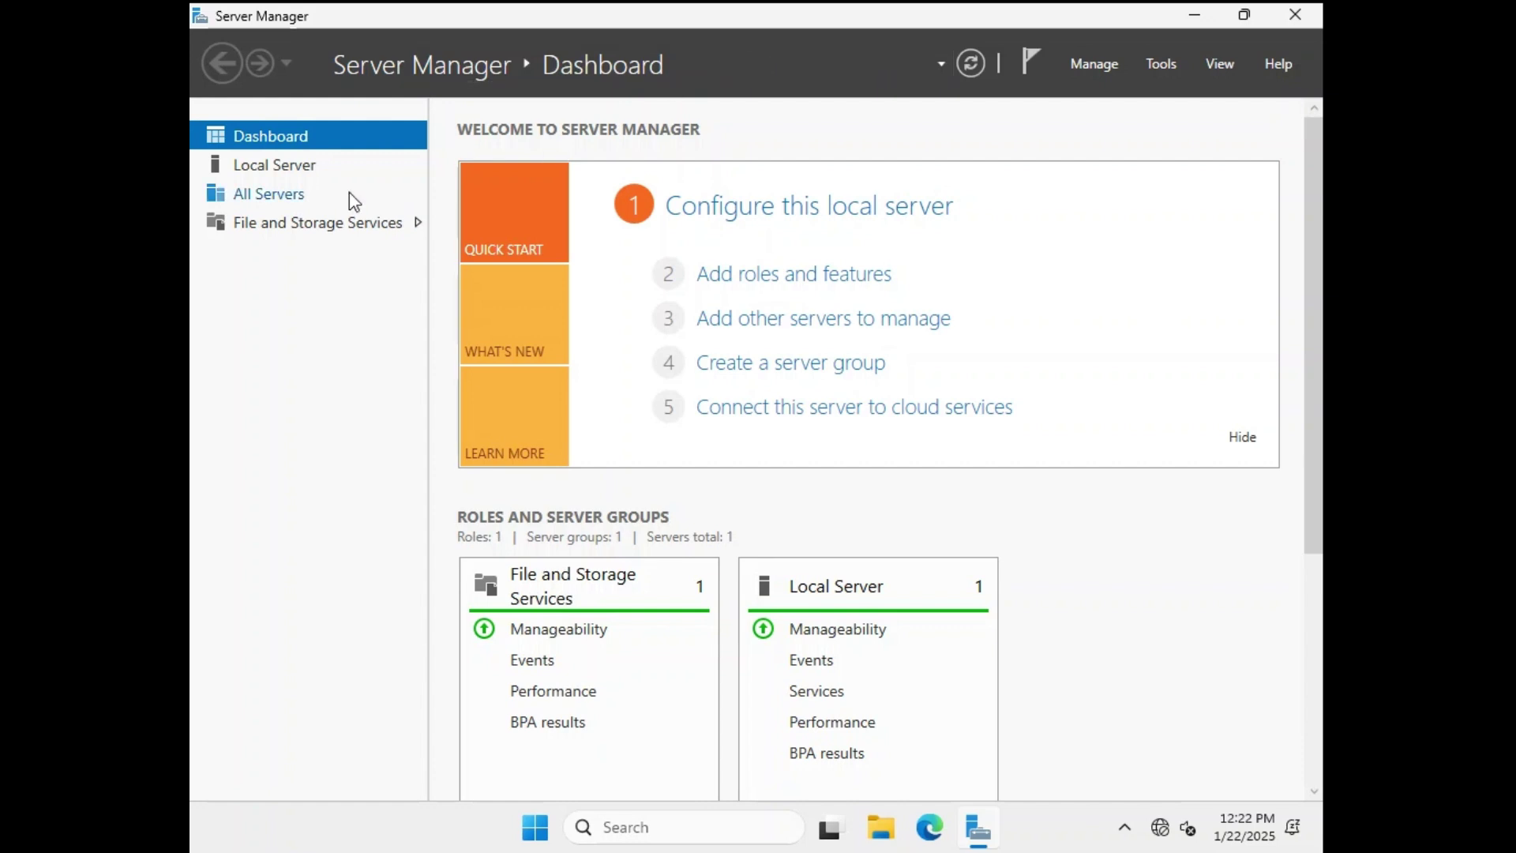
Step: Examine the Local Server properties, including the update, security and time zone settings
left_click(284, 176)
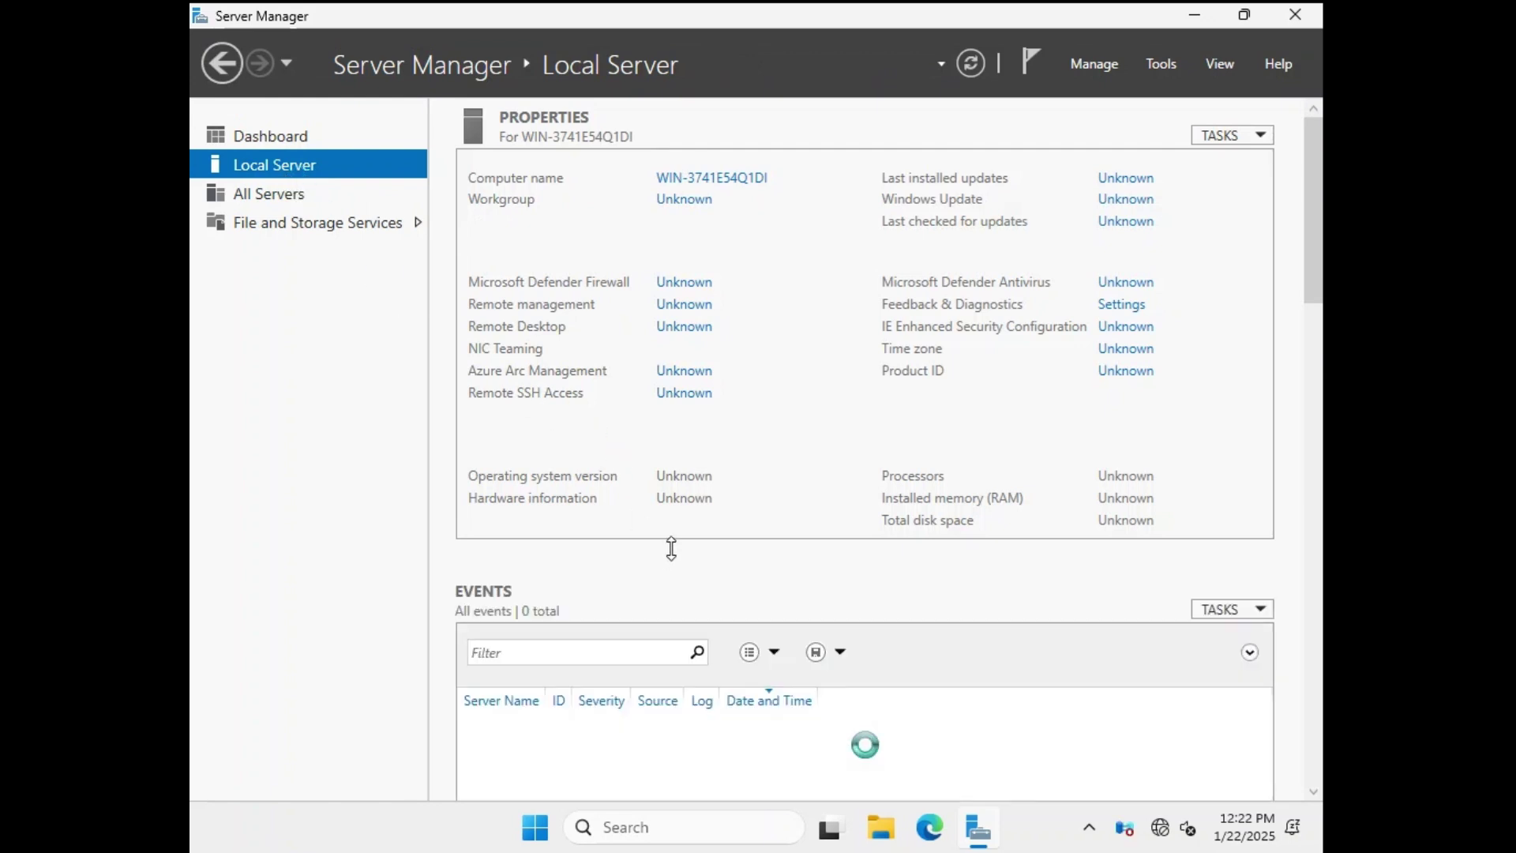
mouse_move(671, 543)
left_mouse_down()
mouse_move(676, 494)
mouse_move(672, 535)
left_mouse_up()
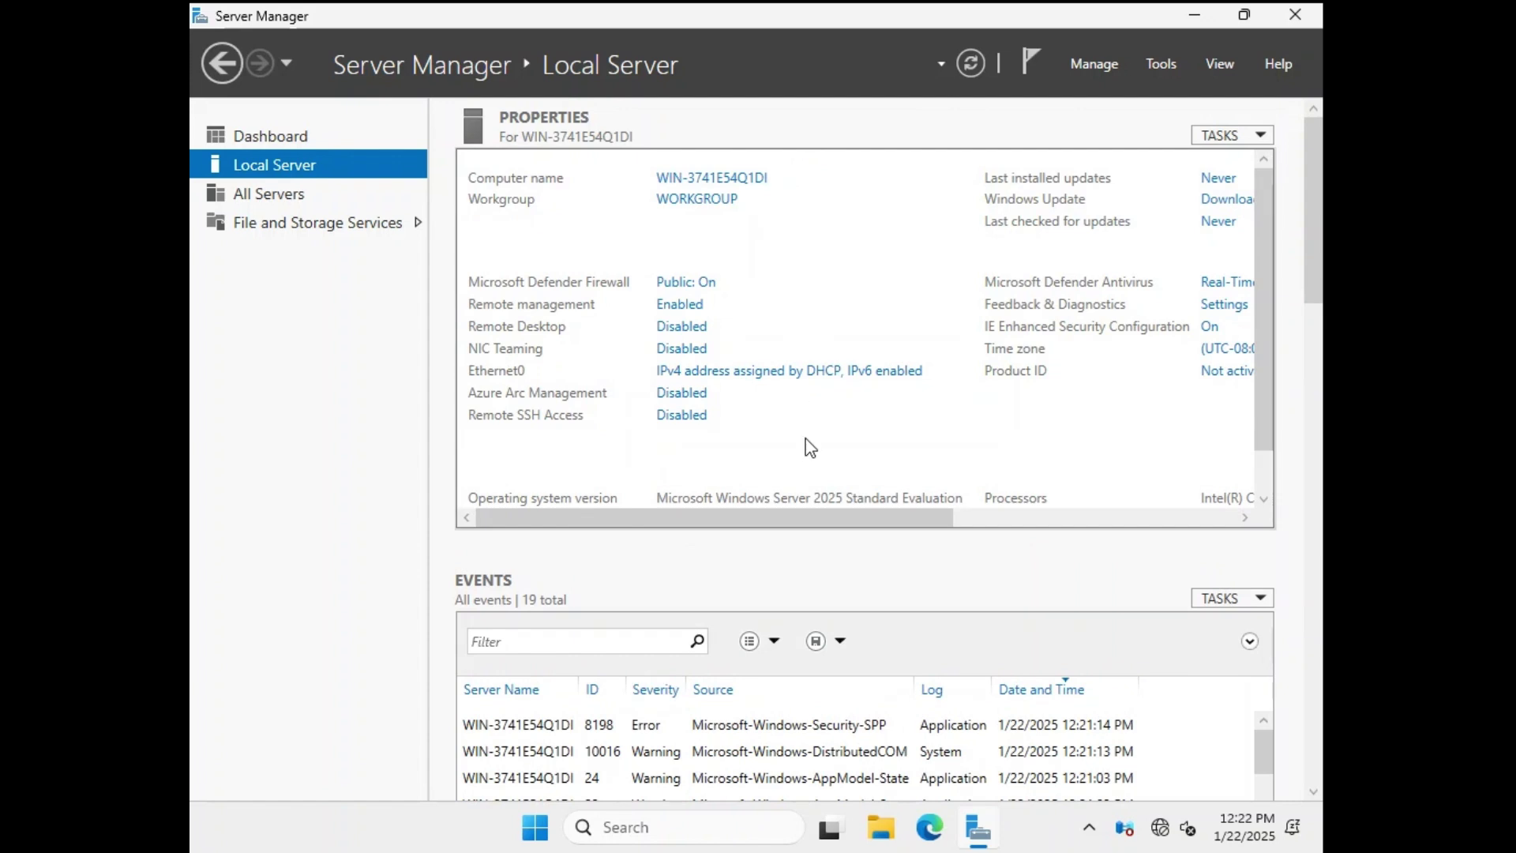
left_click_drag(806, 523, 1123, 518)
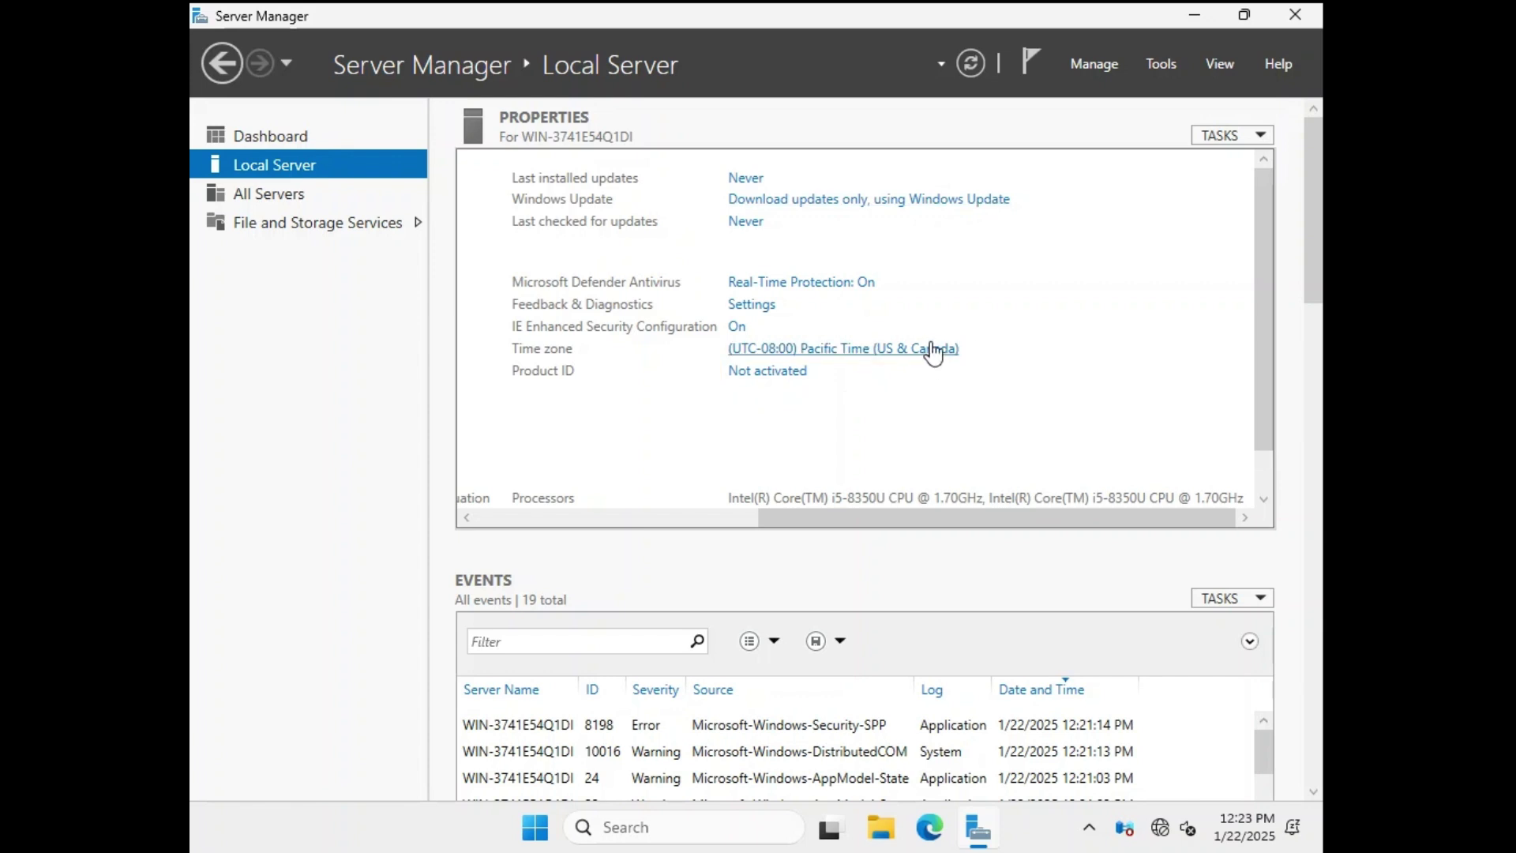
Step: Start adding roles and features from the Dashboard, with a role-based installation on the local server from the server pool, up to role selection
left_click(297, 139)
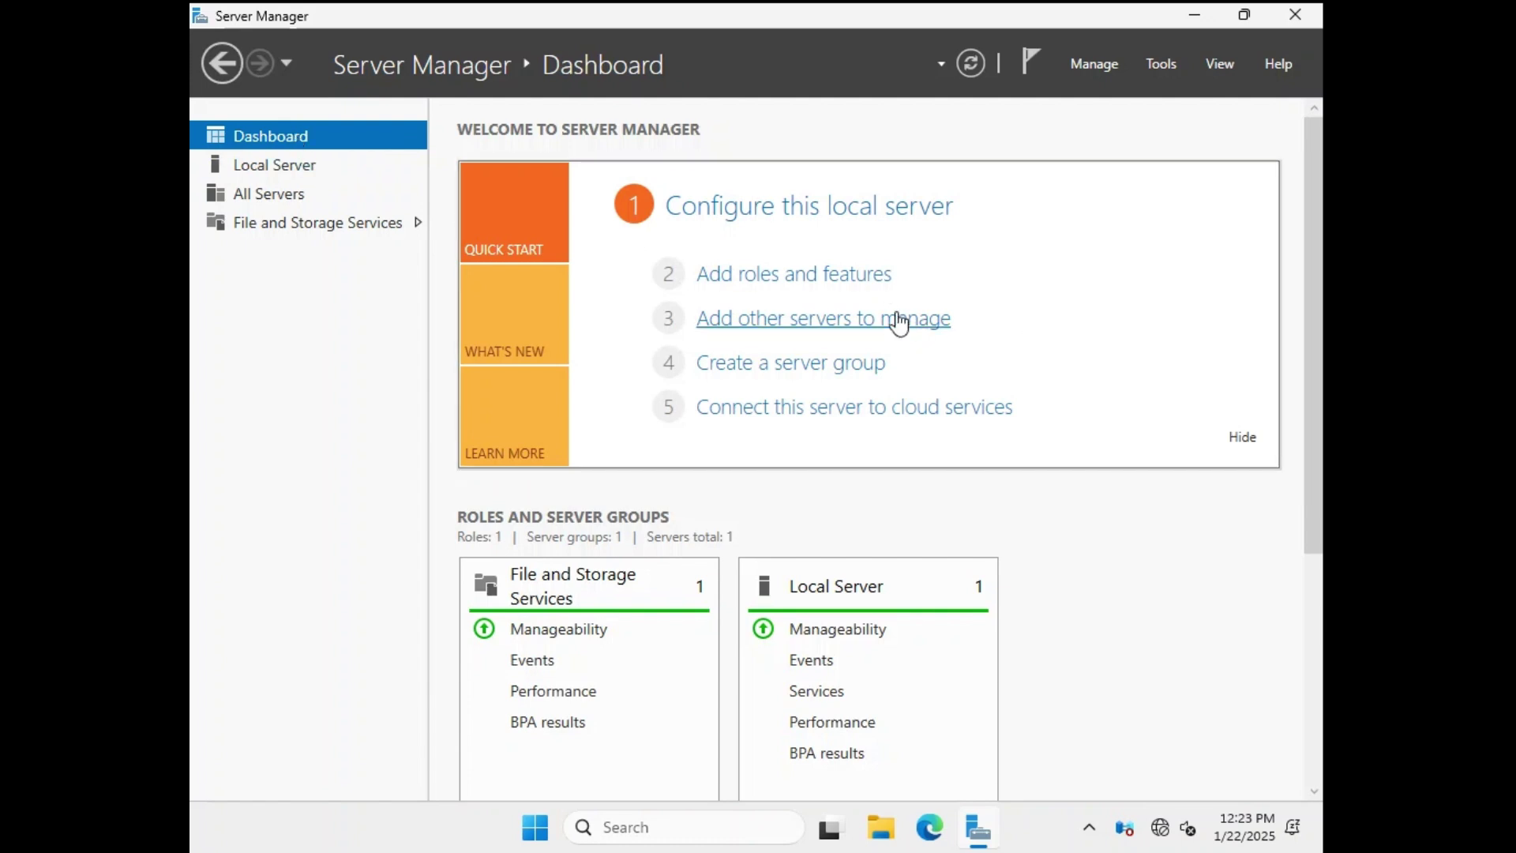
left_click(863, 275)
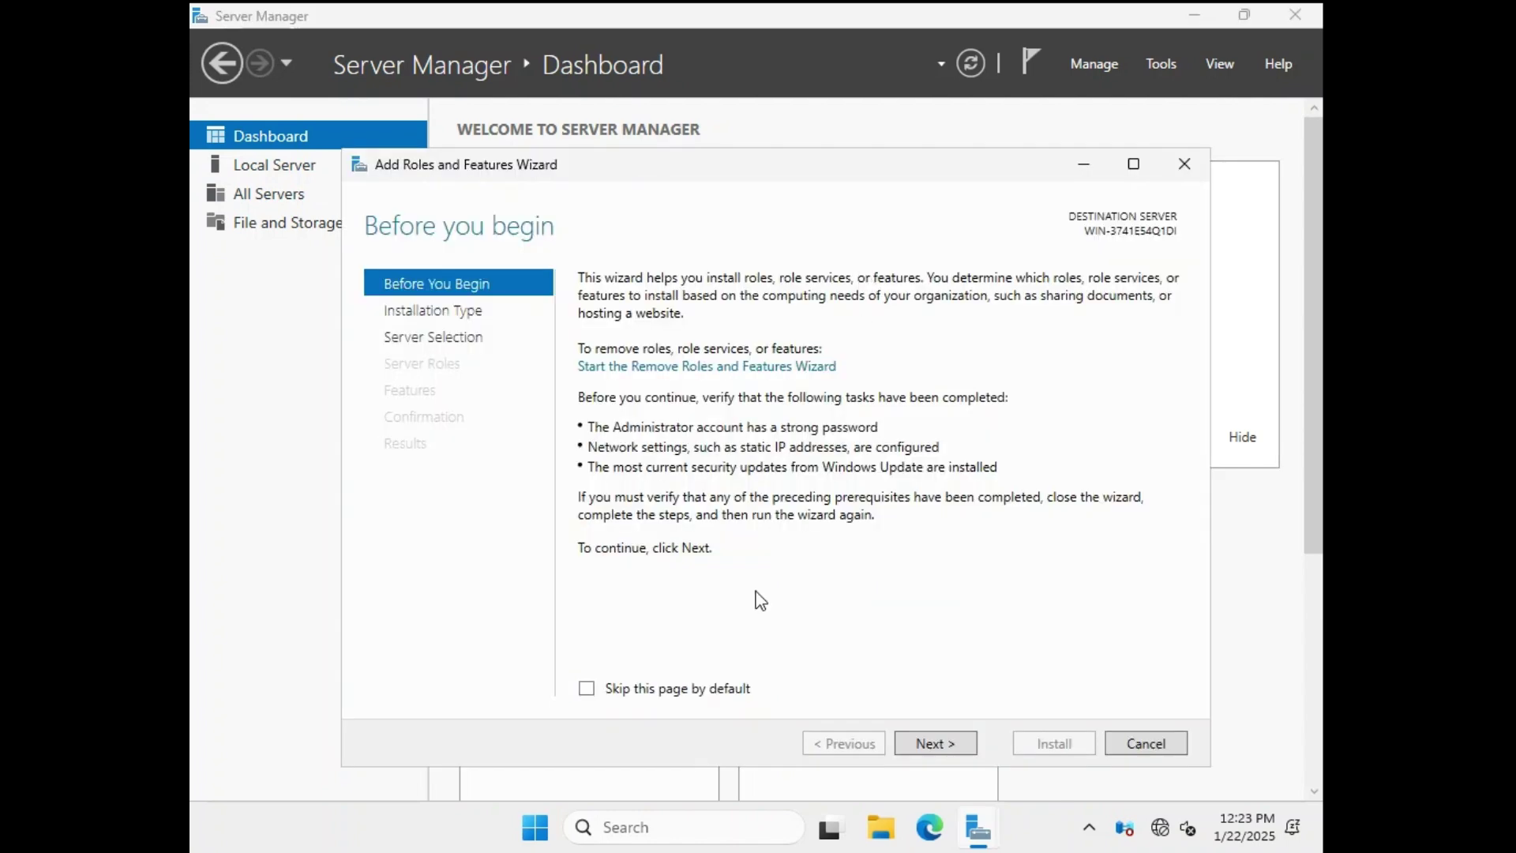
left_click(922, 734)
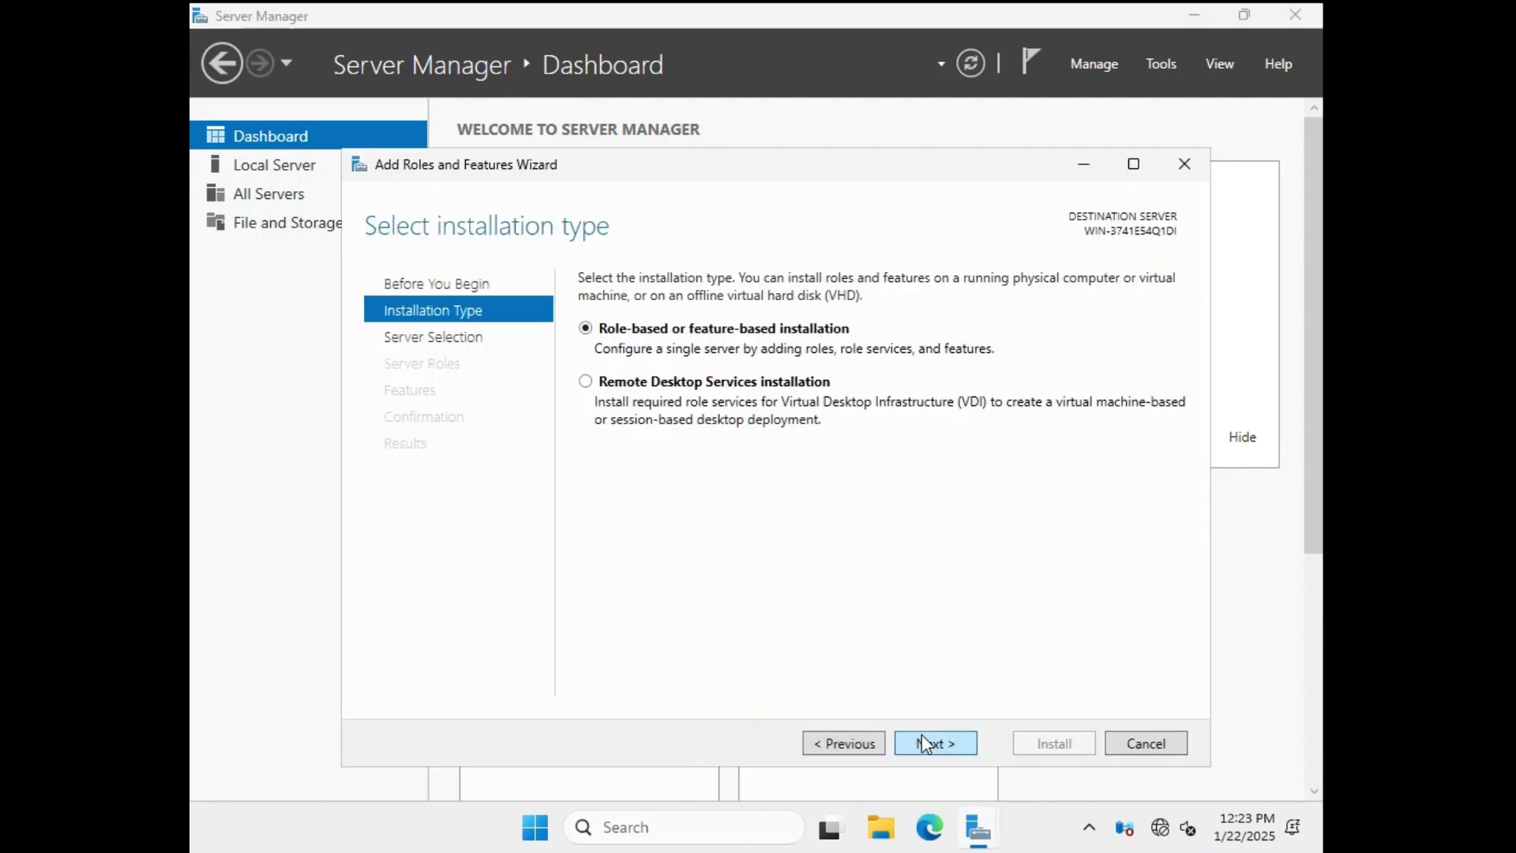
left_click(921, 744)
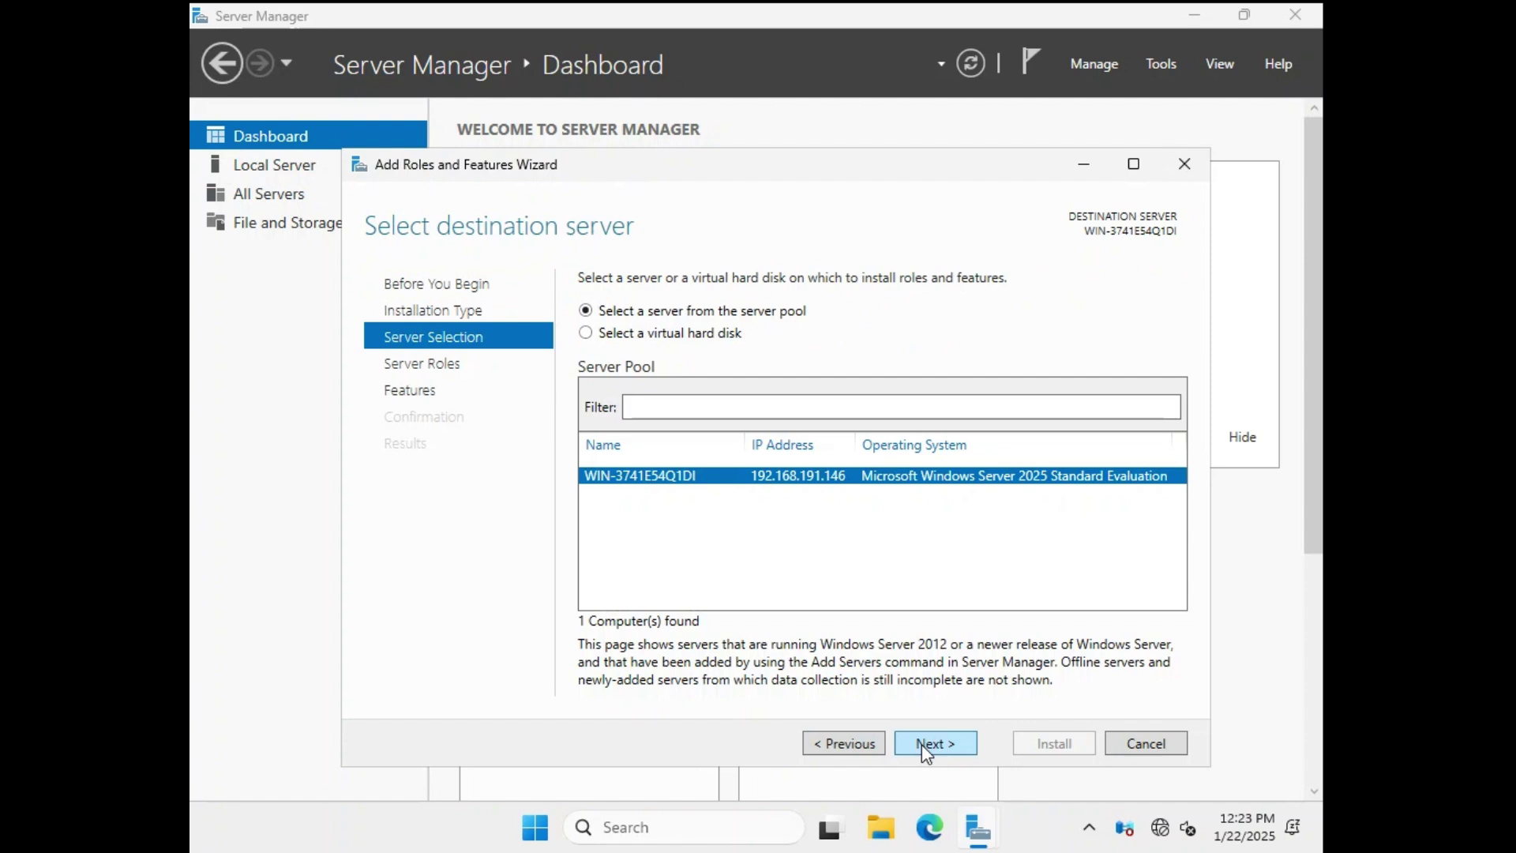
left_click(922, 744)
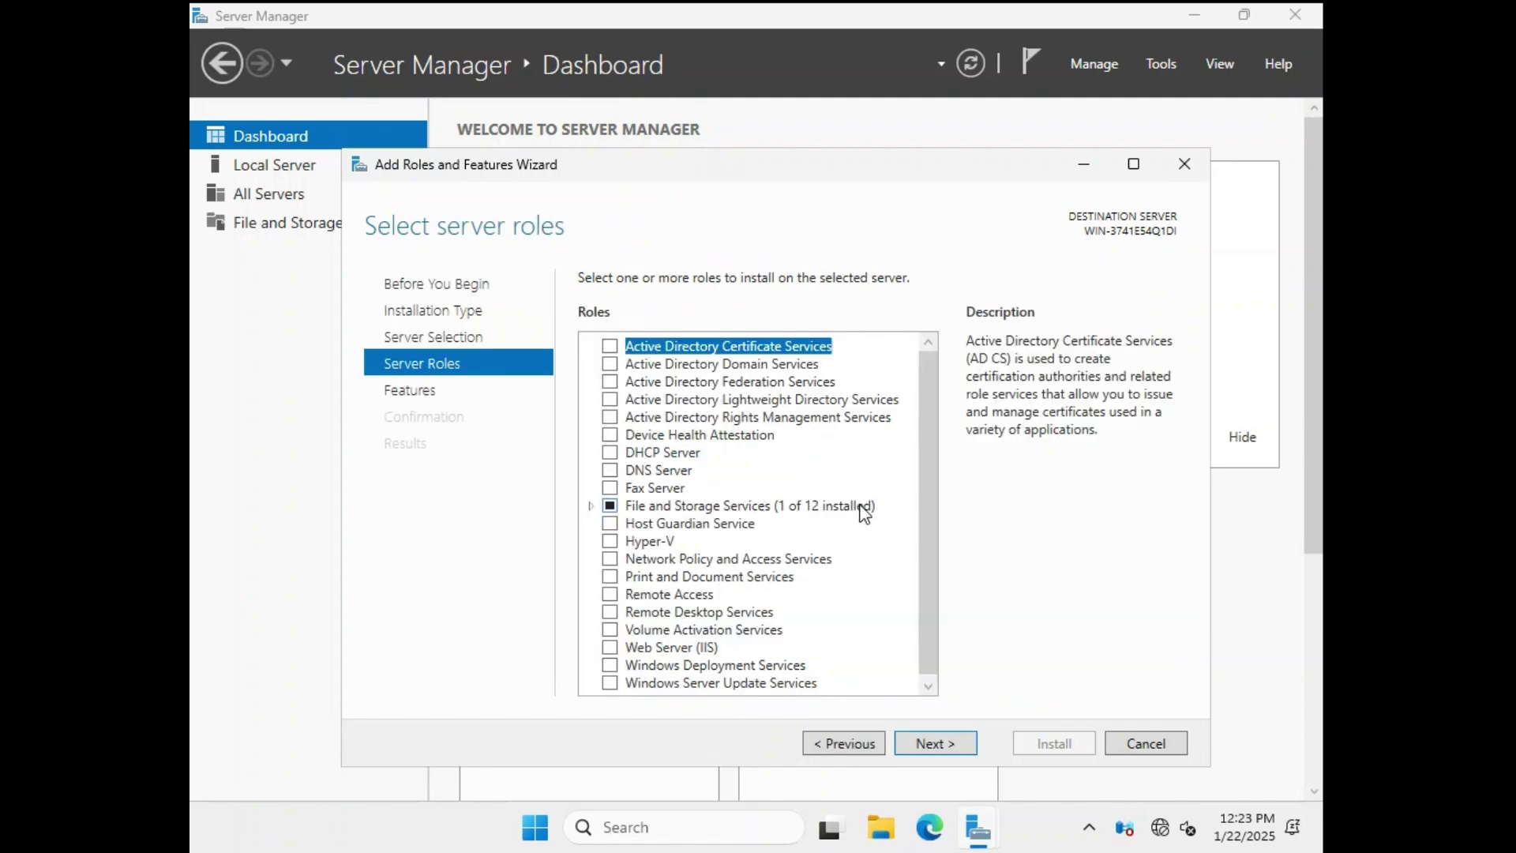
Step: Read the descriptions of the server roles from Active Directory Domain Services through Device Health Attestation, DHCP Server and DNS Server
left_click(814, 367)
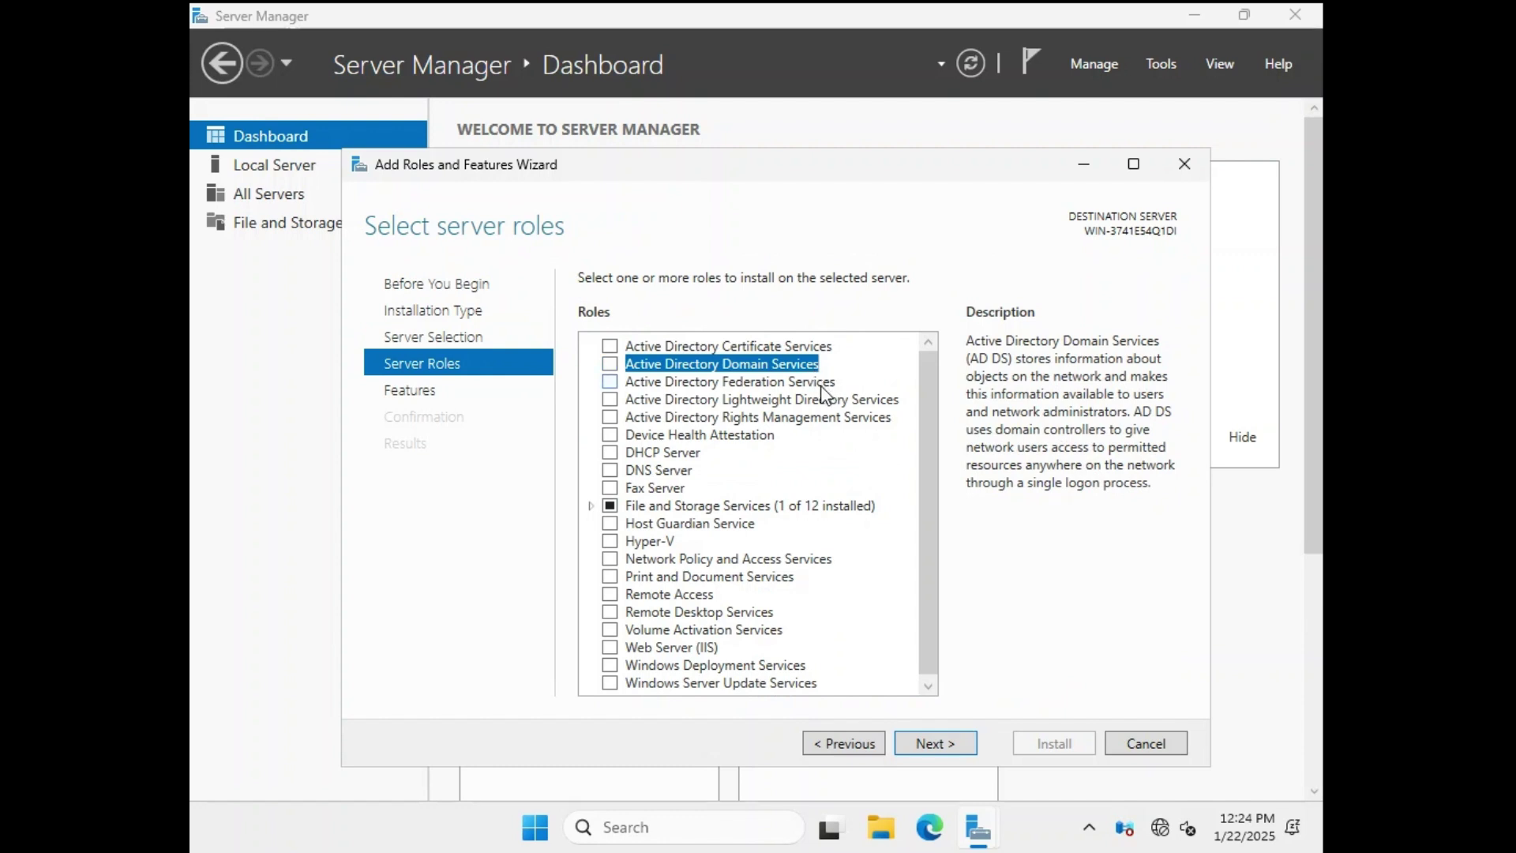
left_click(822, 387)
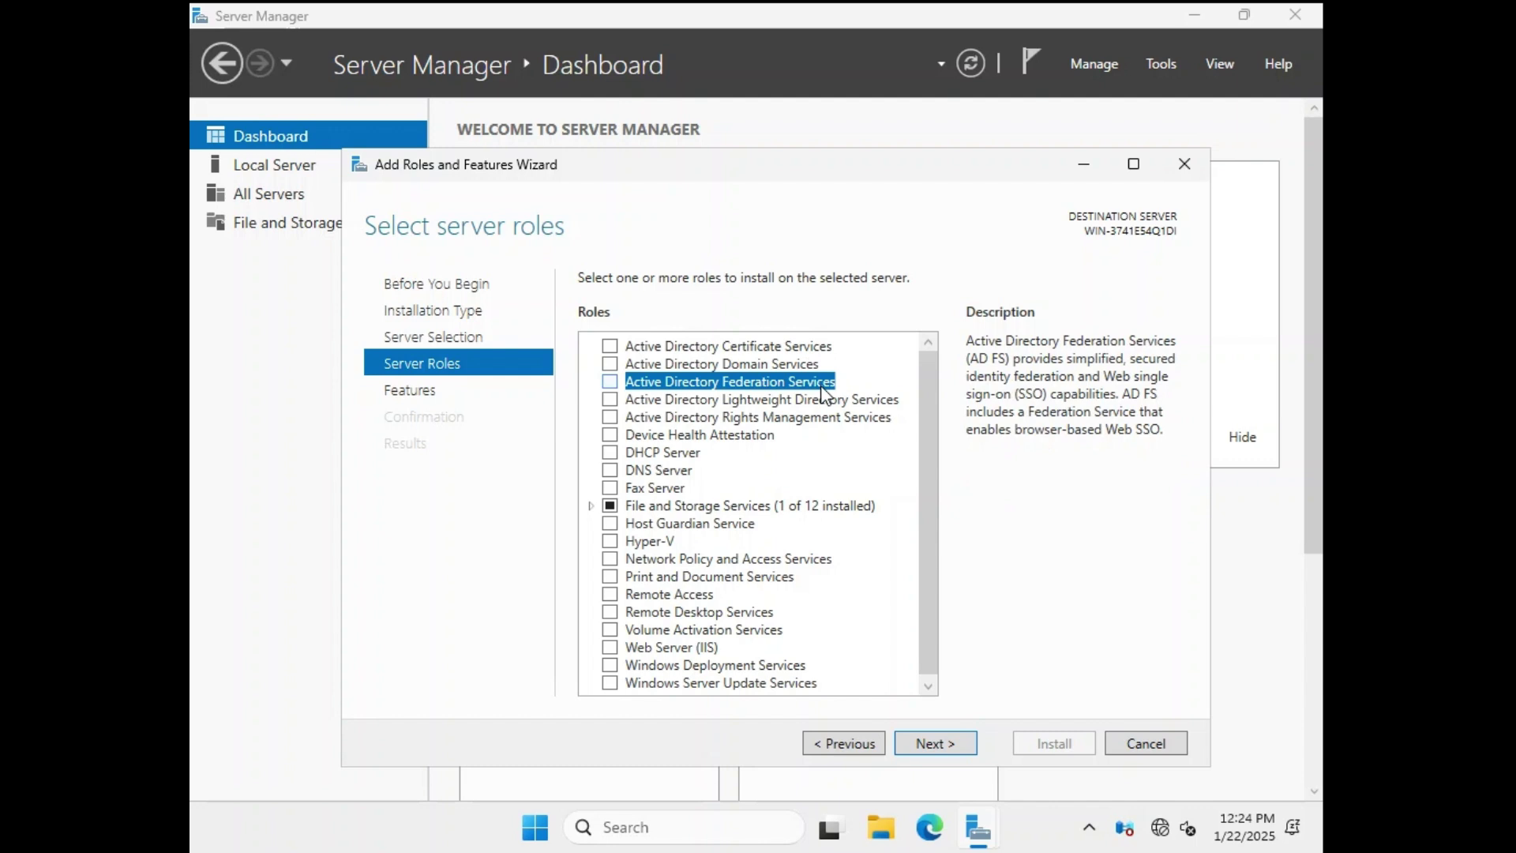
left_click(820, 399)
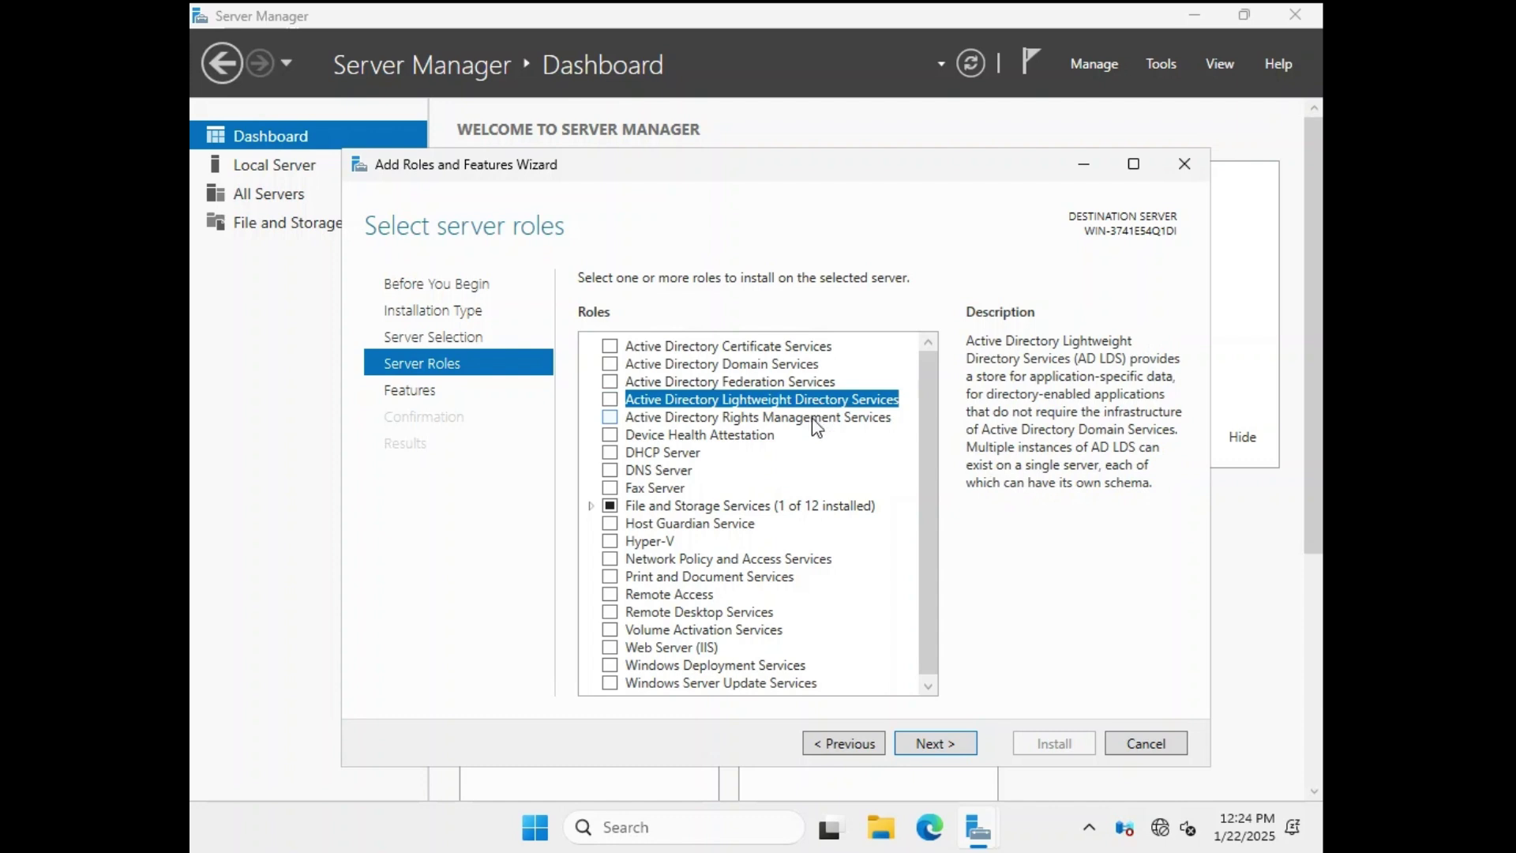
left_click(813, 420)
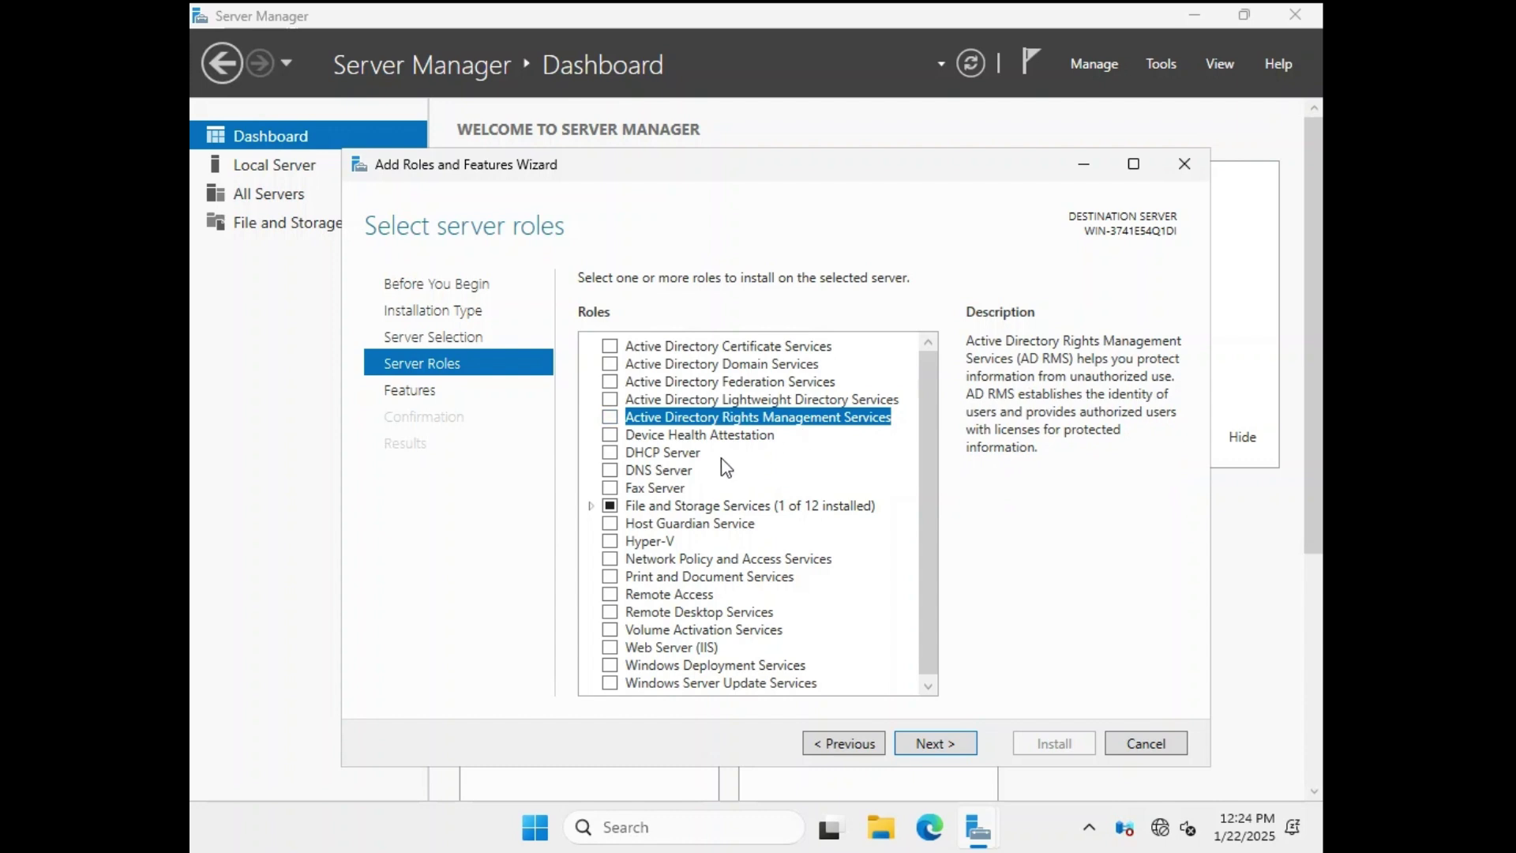
left_click(732, 440)
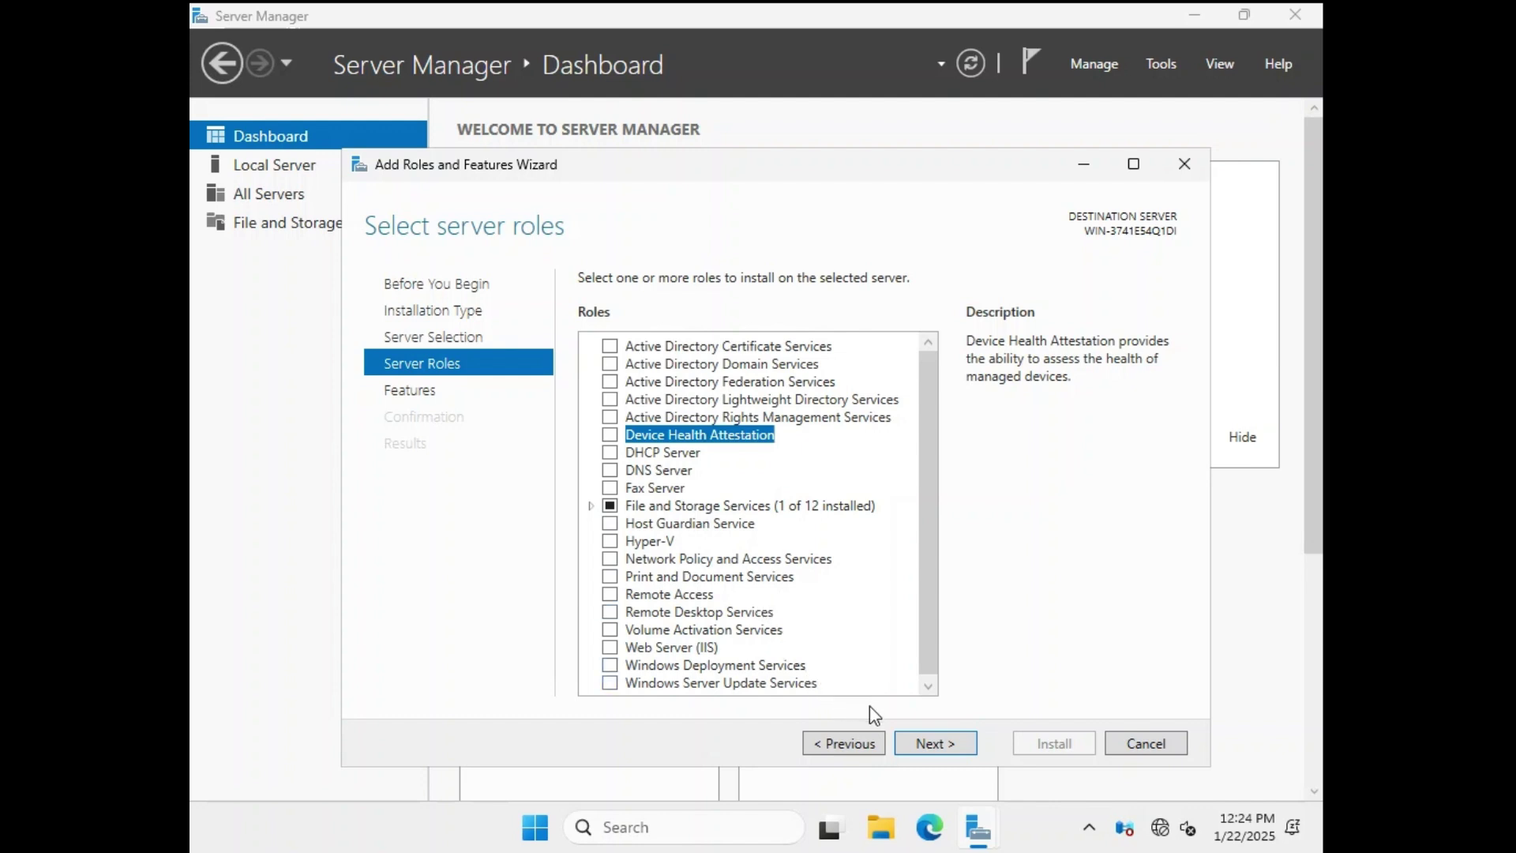
left_click(662, 470)
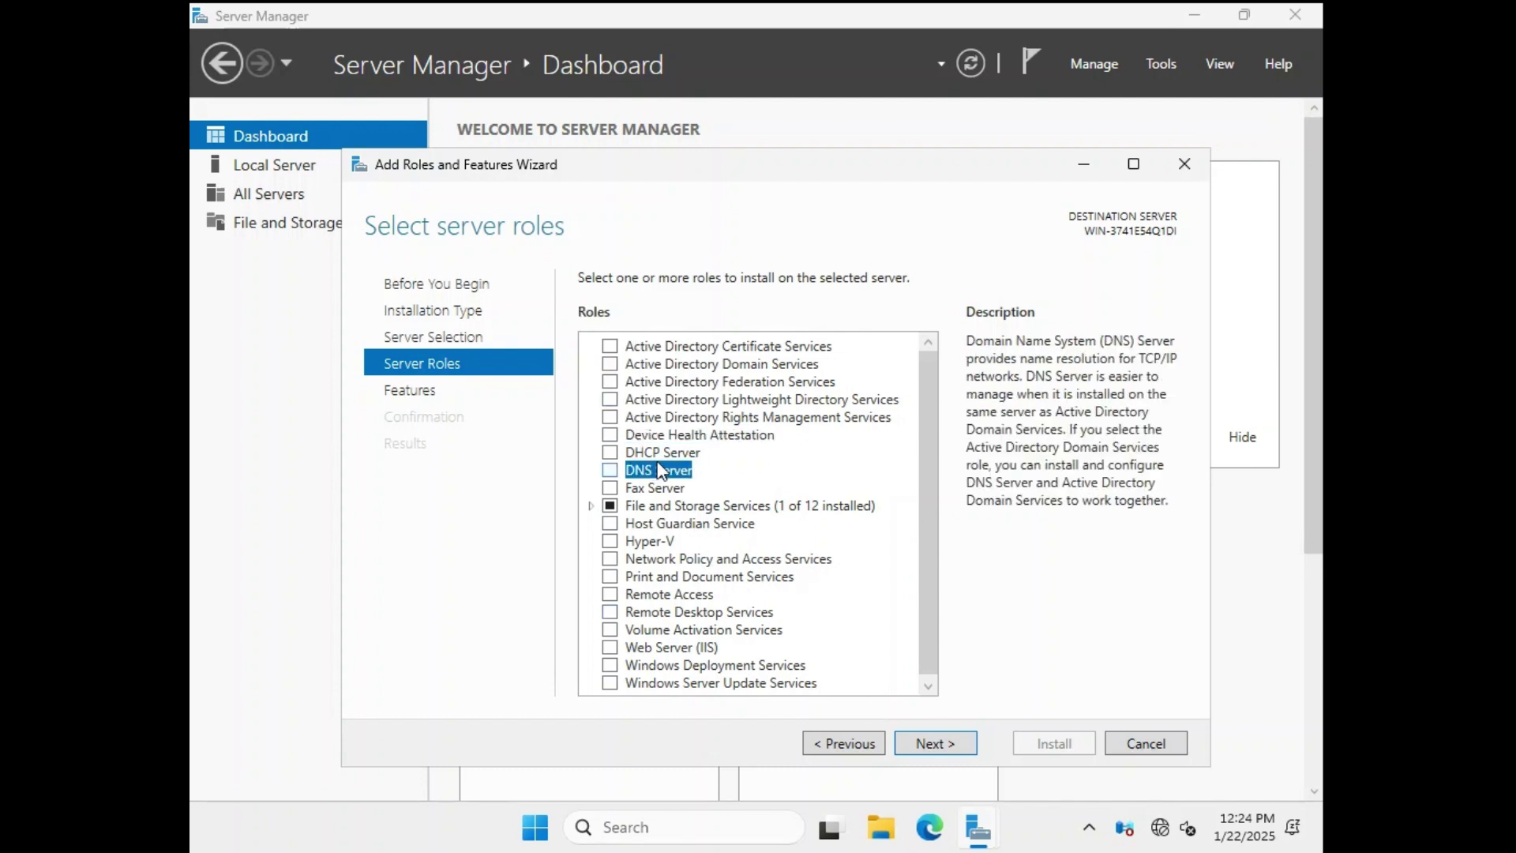
left_click(679, 456)
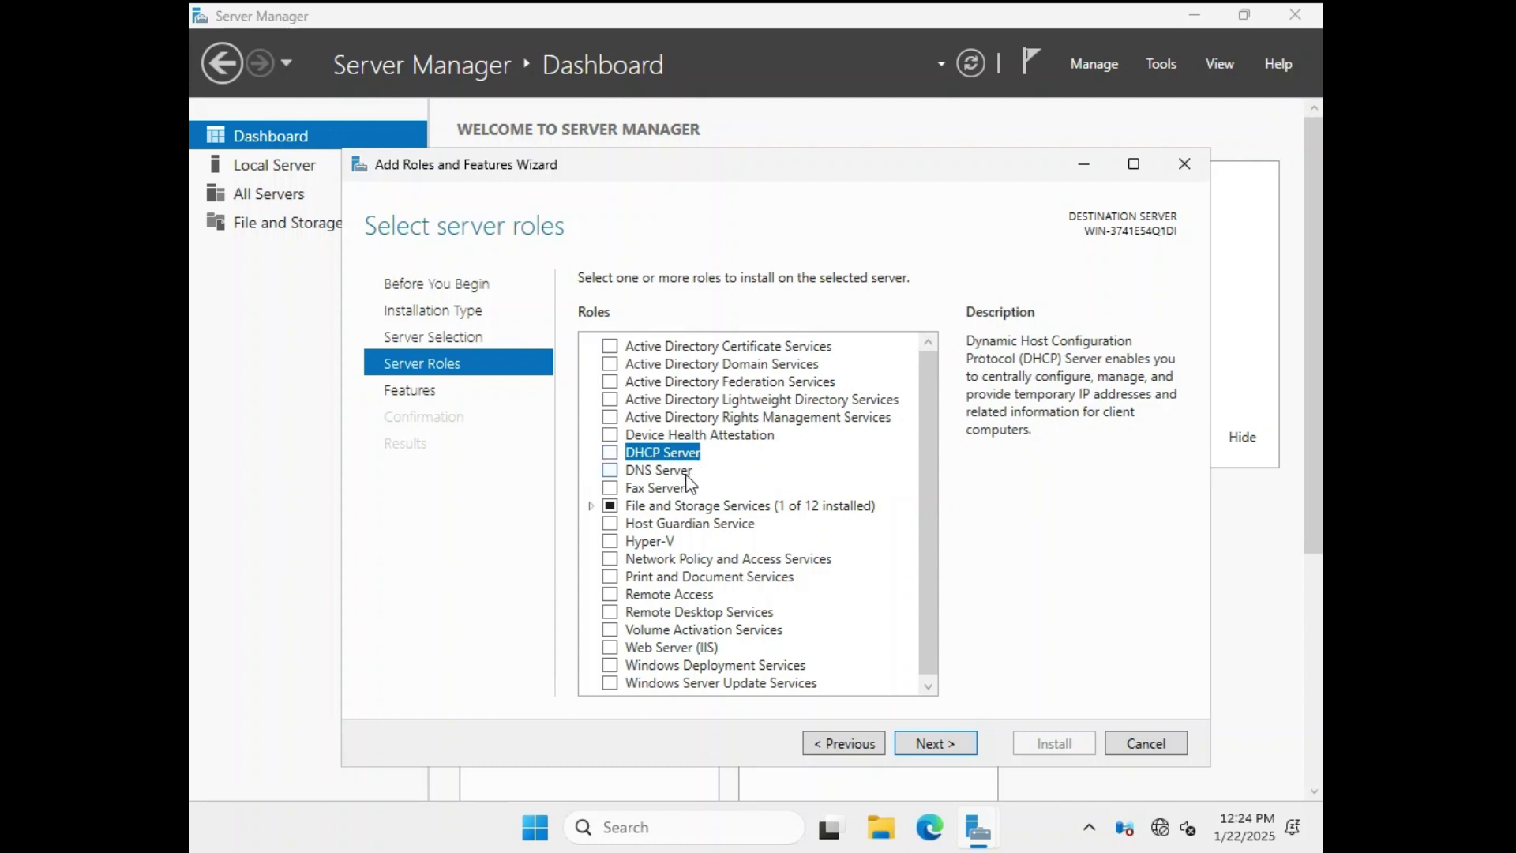
left_click(680, 477)
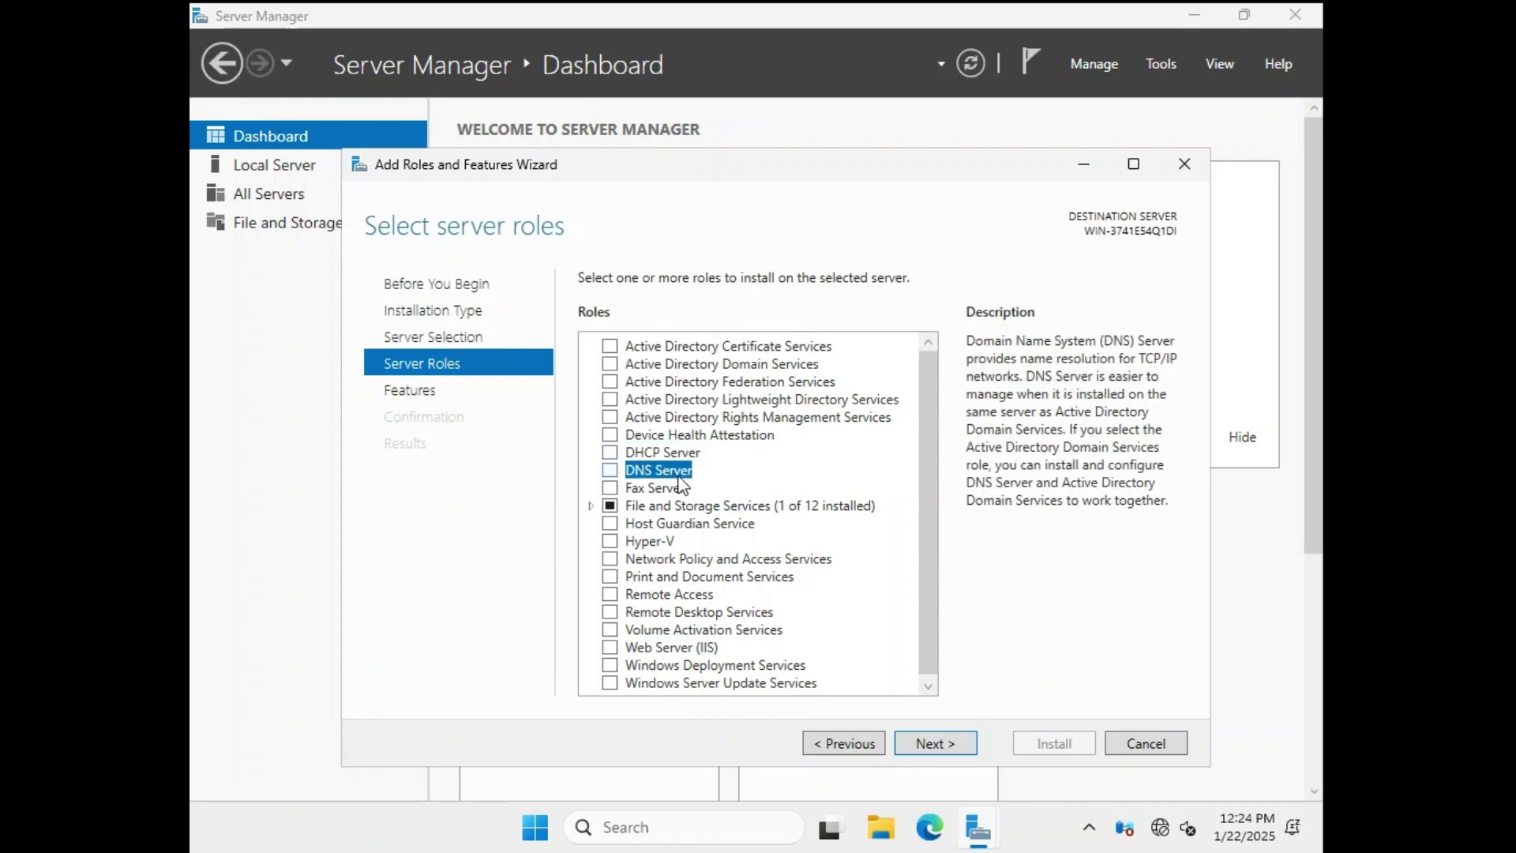
Step: Read the descriptions of the server roles from Fax Server through Remote Desktop Services, expanding File and Storage Services to see its role services
left_click(679, 493)
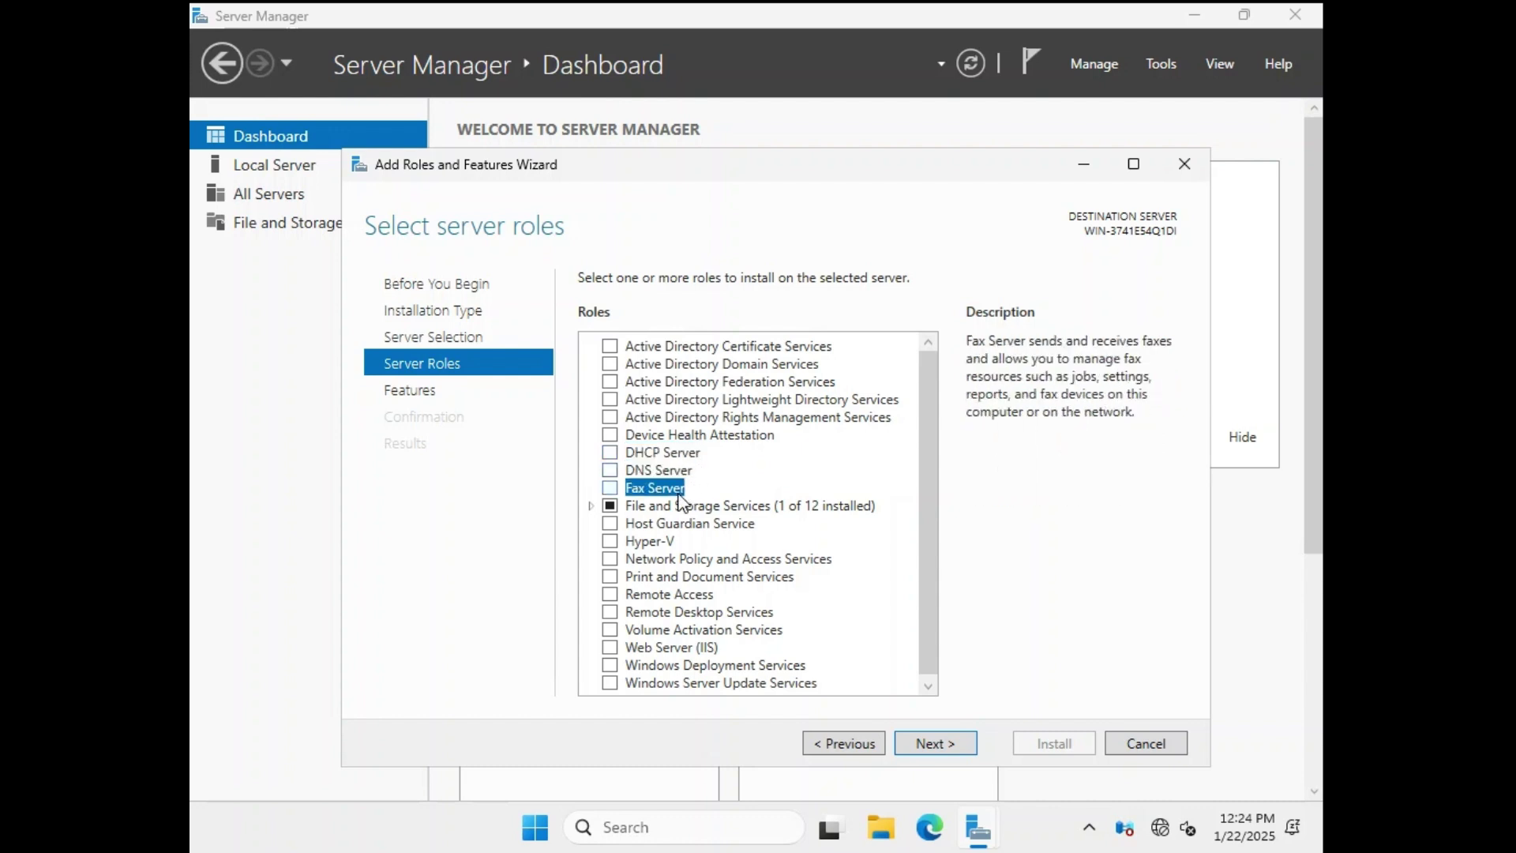
double_click(786, 509)
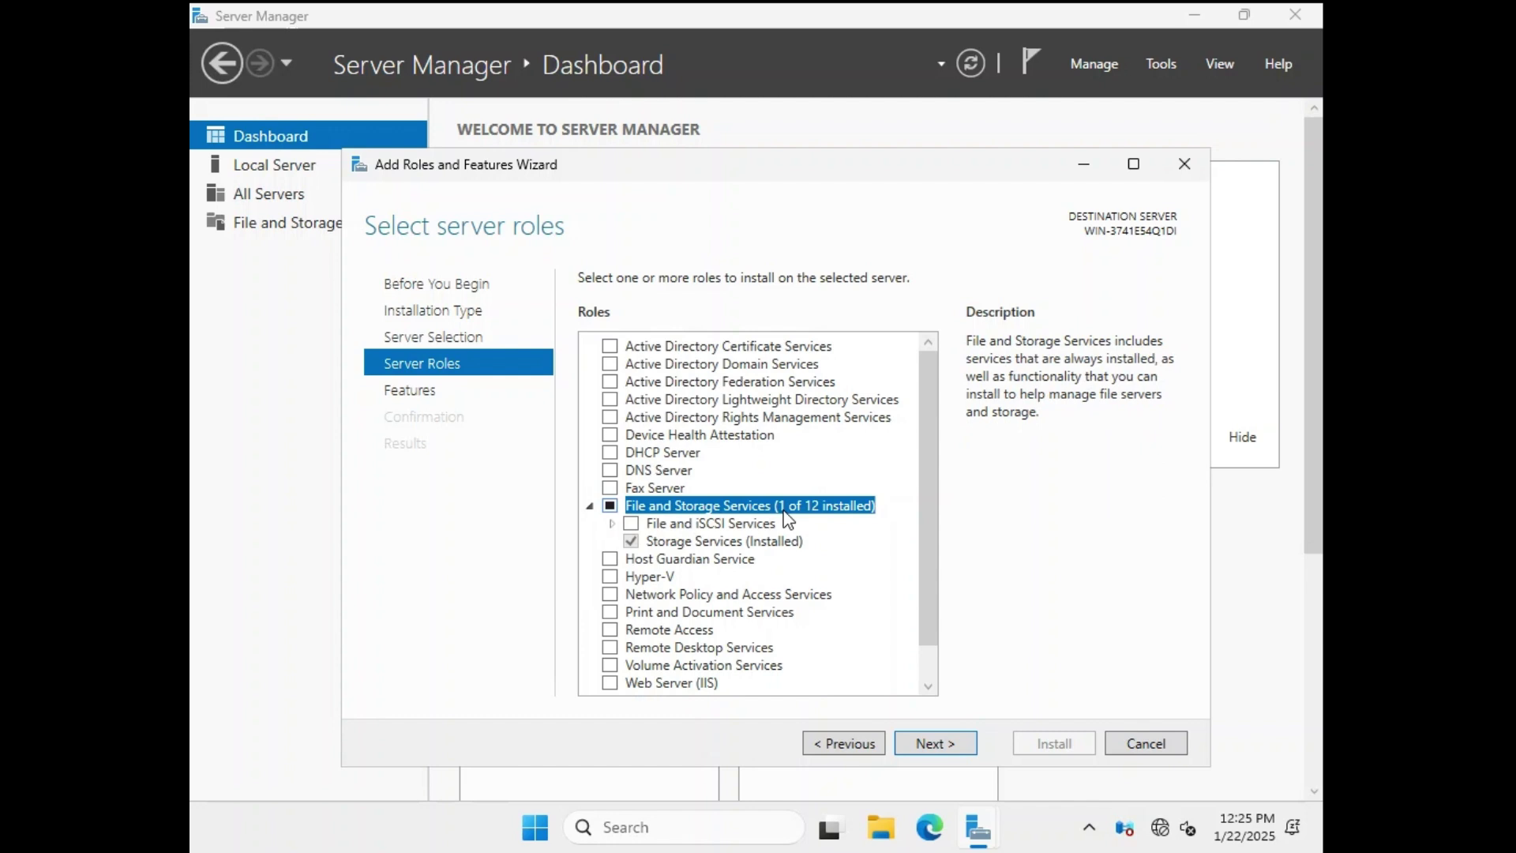
left_click(720, 563)
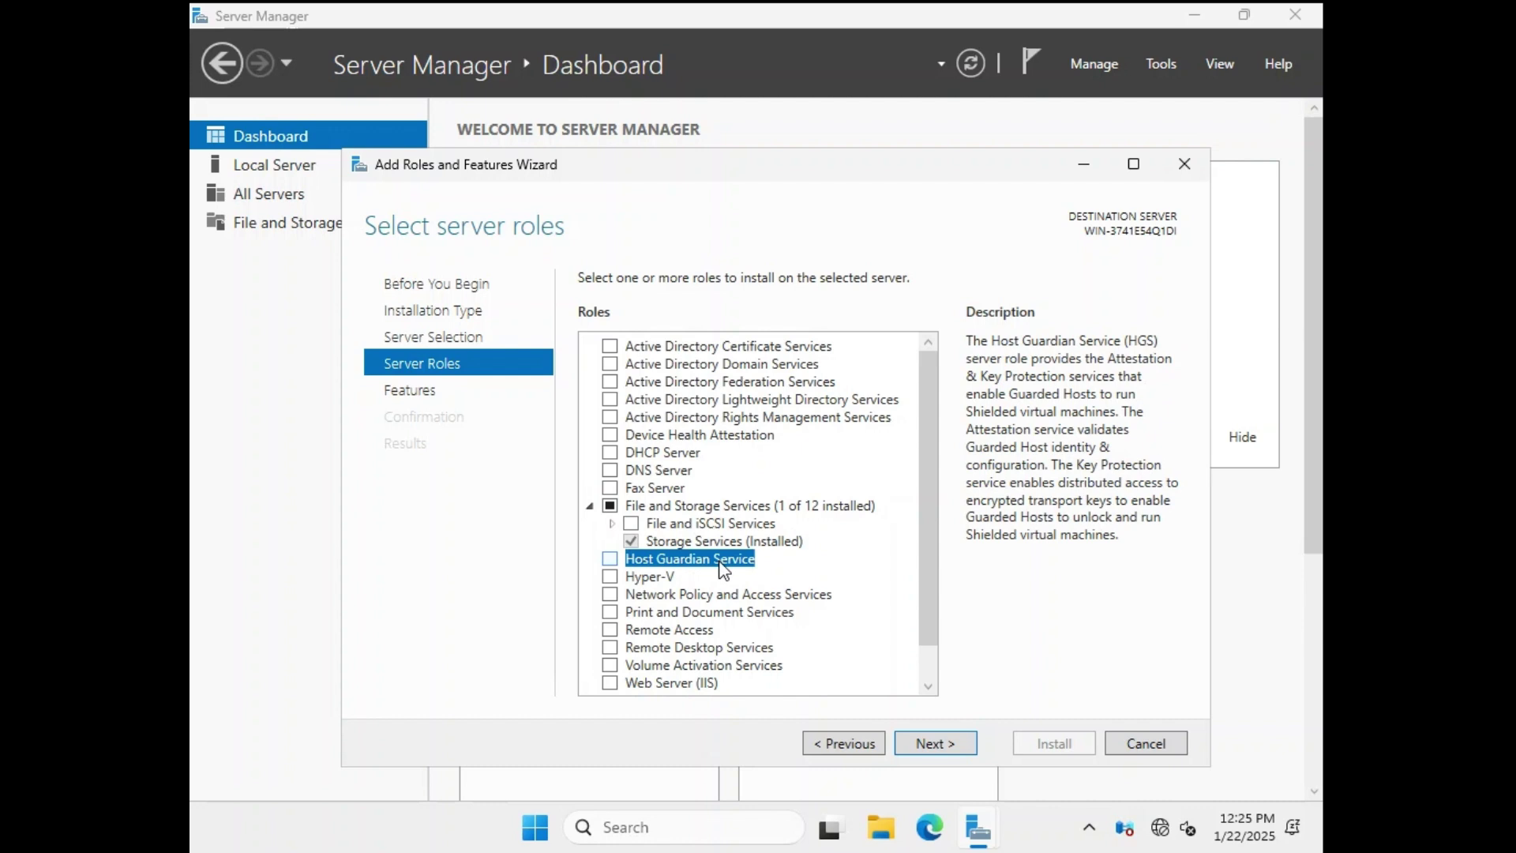
left_click(665, 579)
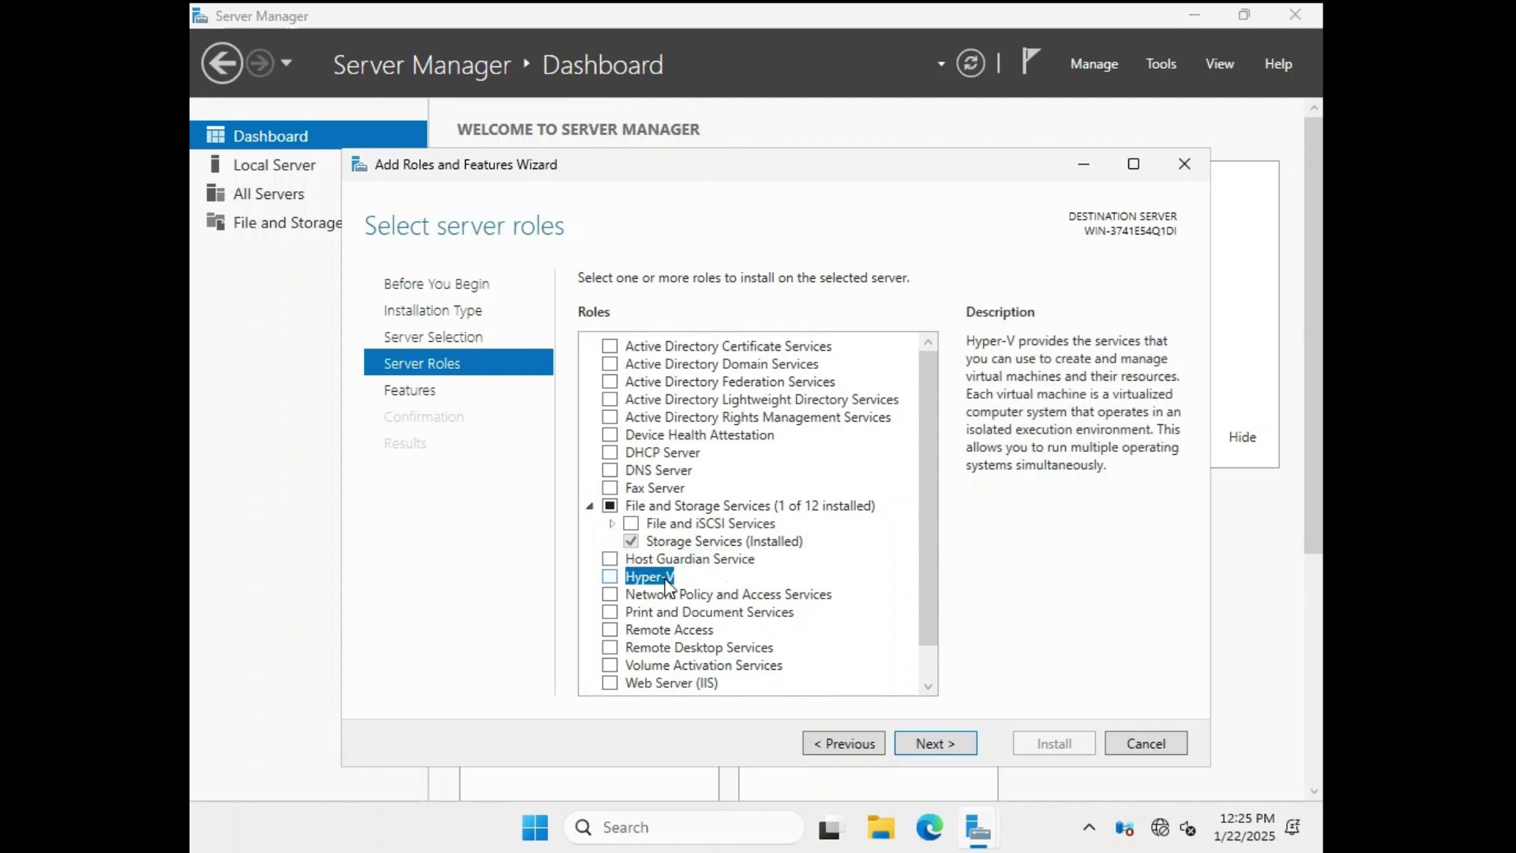
left_click(814, 600)
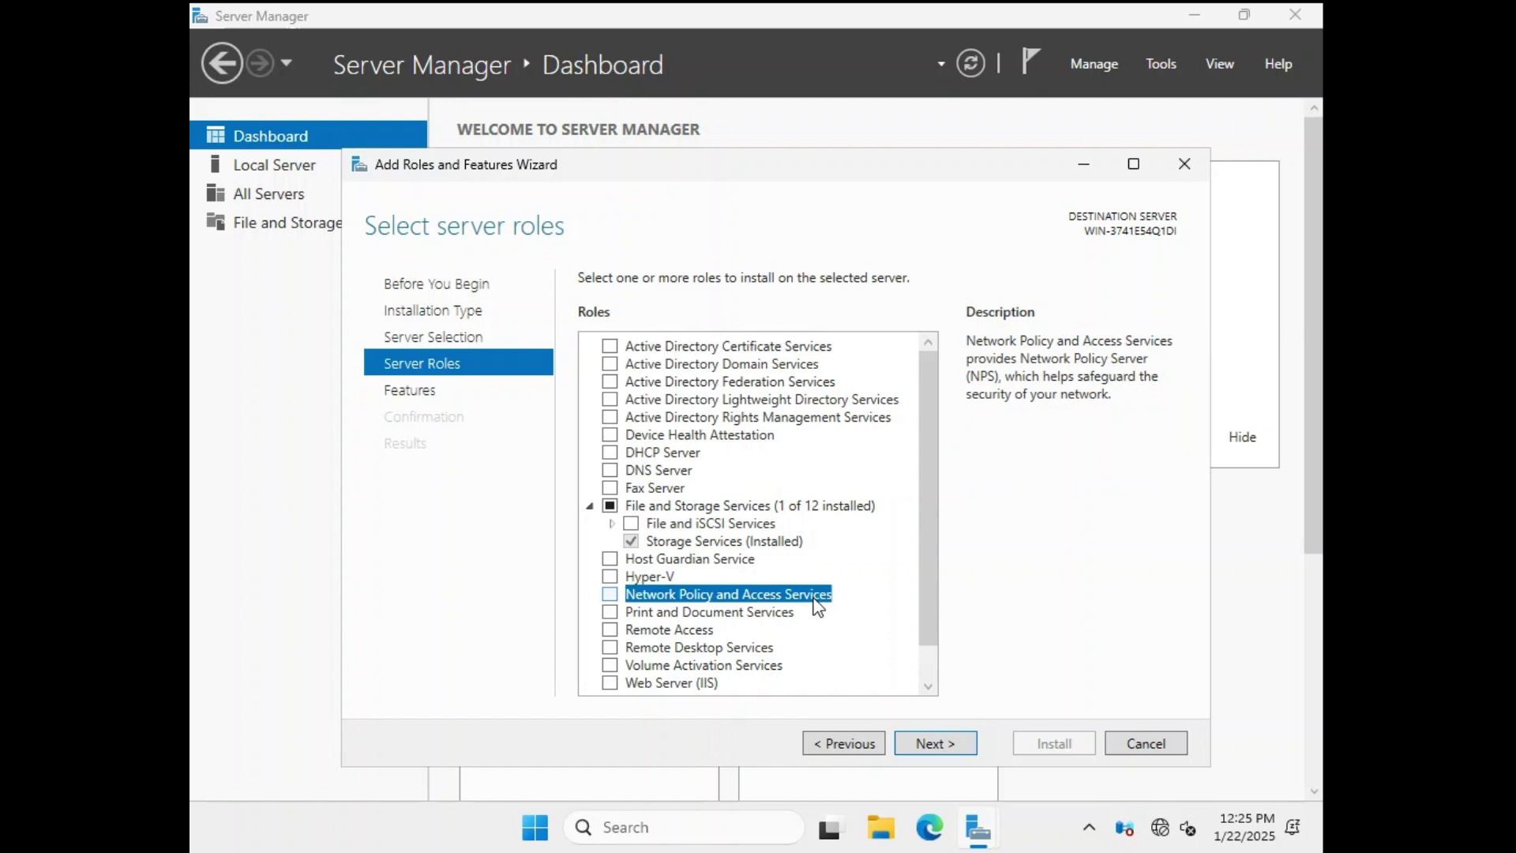
left_click(770, 621)
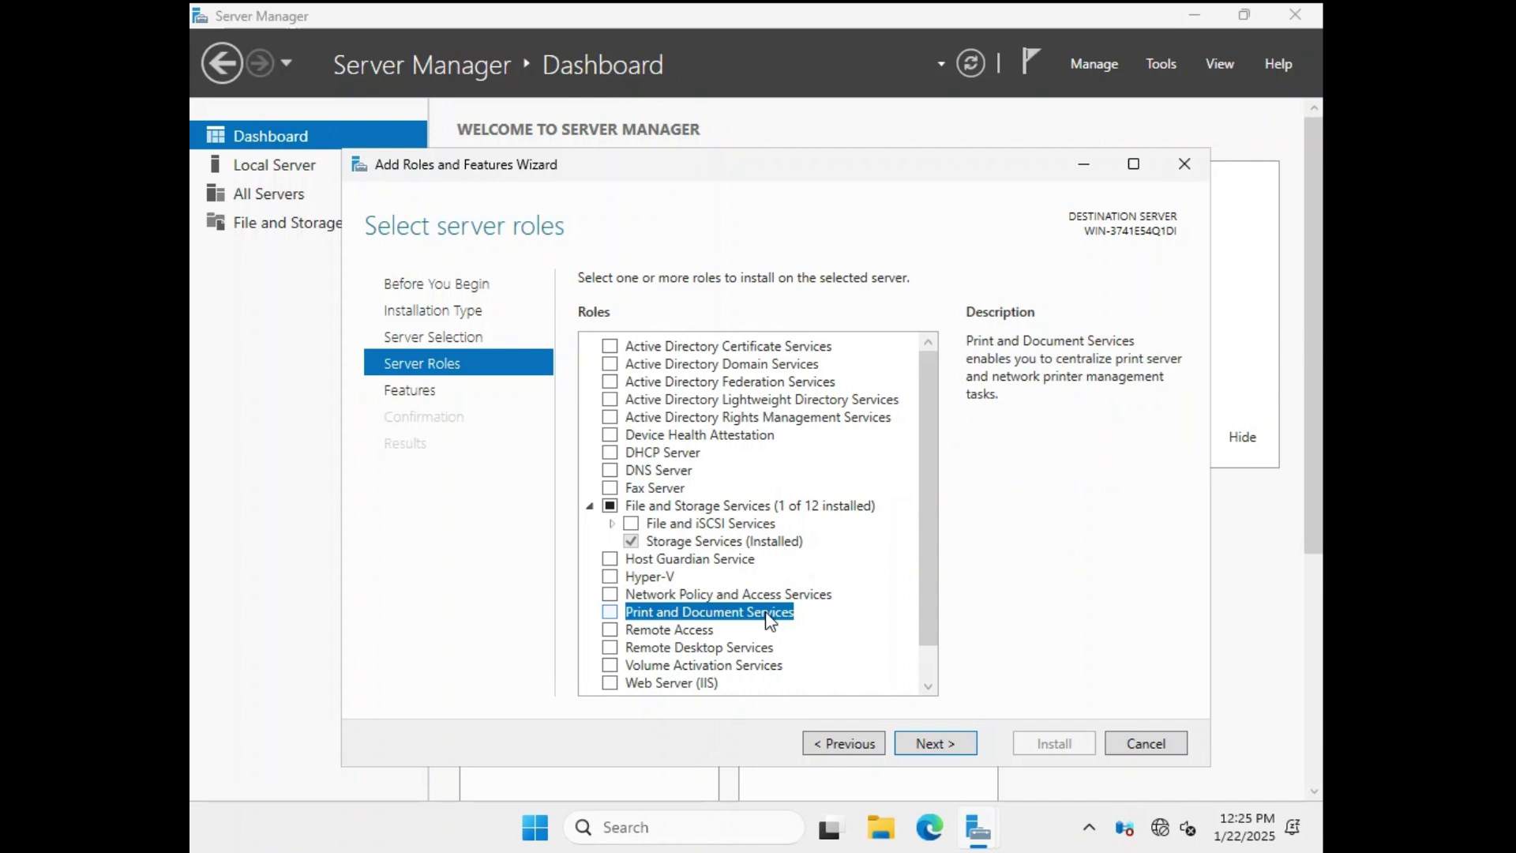
left_click(698, 648)
left_click(705, 631)
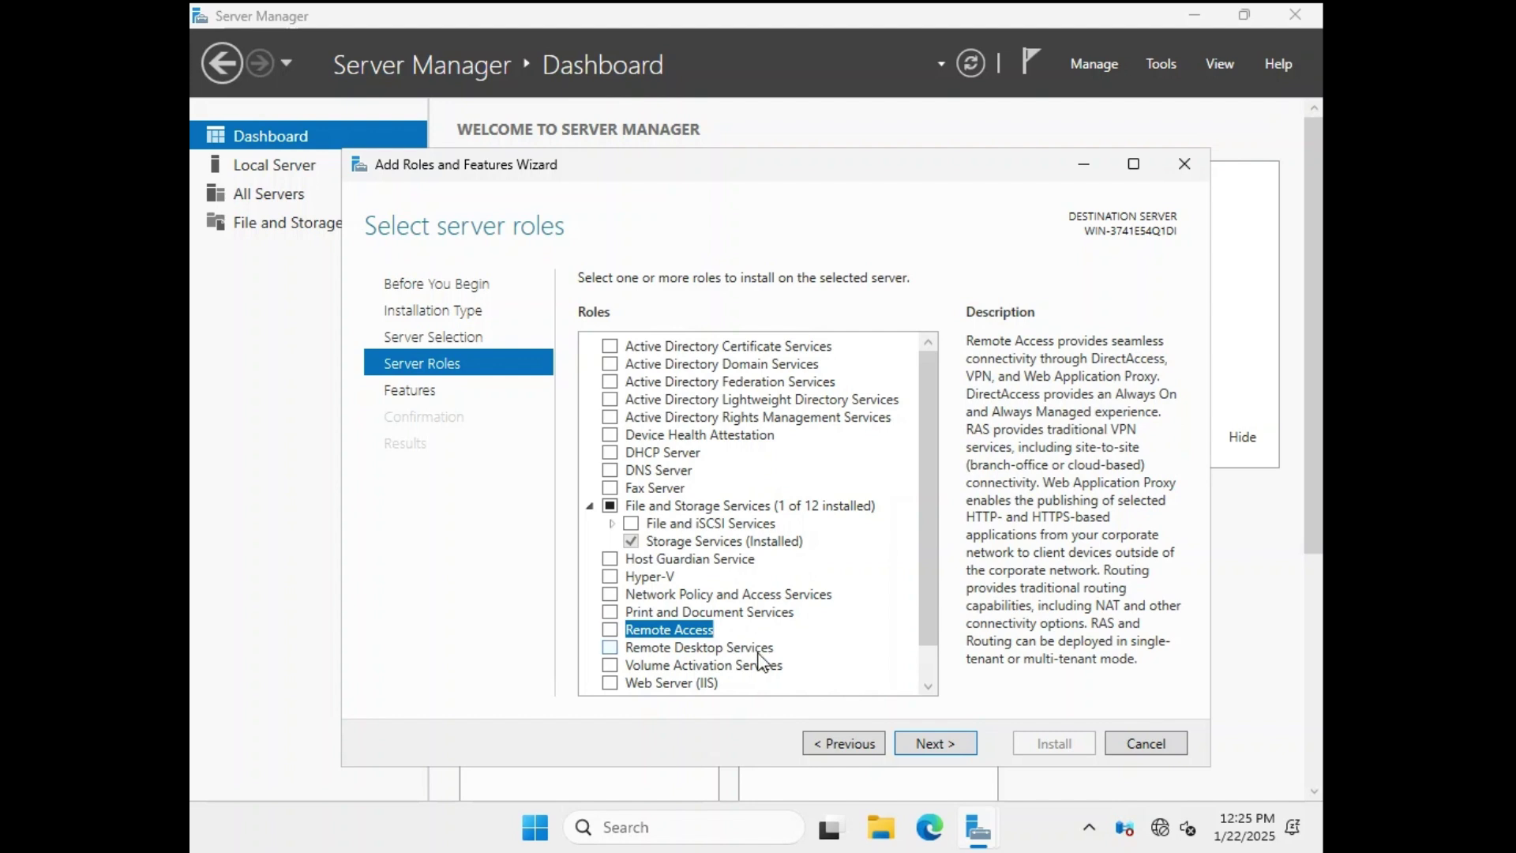
Step: Look over the list of installable features without selecting any role, and cancel the Add Roles and Features Wizard
key("Return")
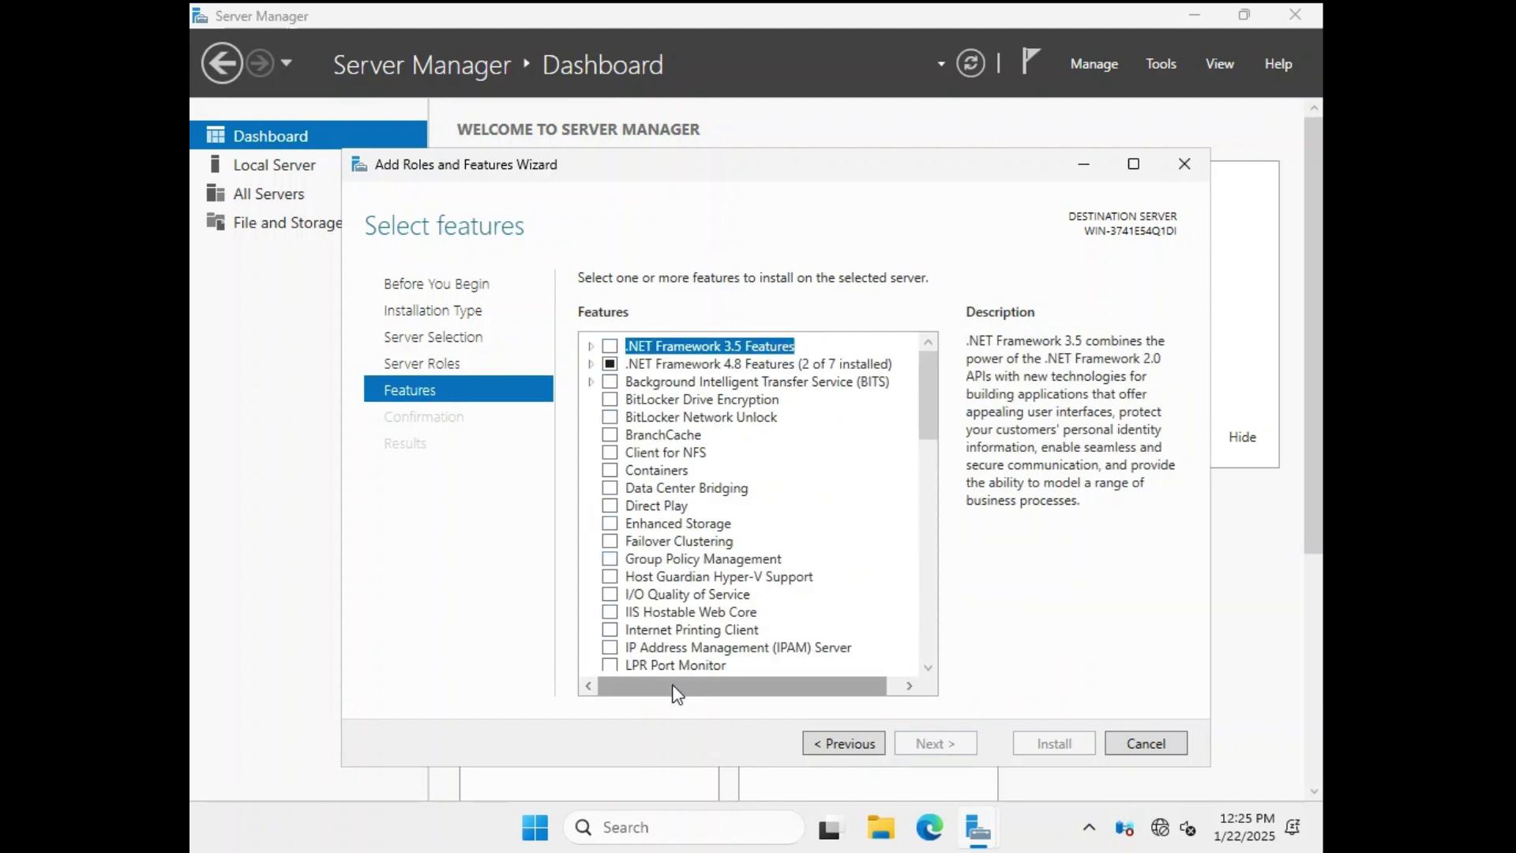
mouse_move(926, 398)
left_mouse_down()
mouse_move(928, 486)
mouse_move(959, 612)
mouse_move(950, 385)
left_mouse_up()
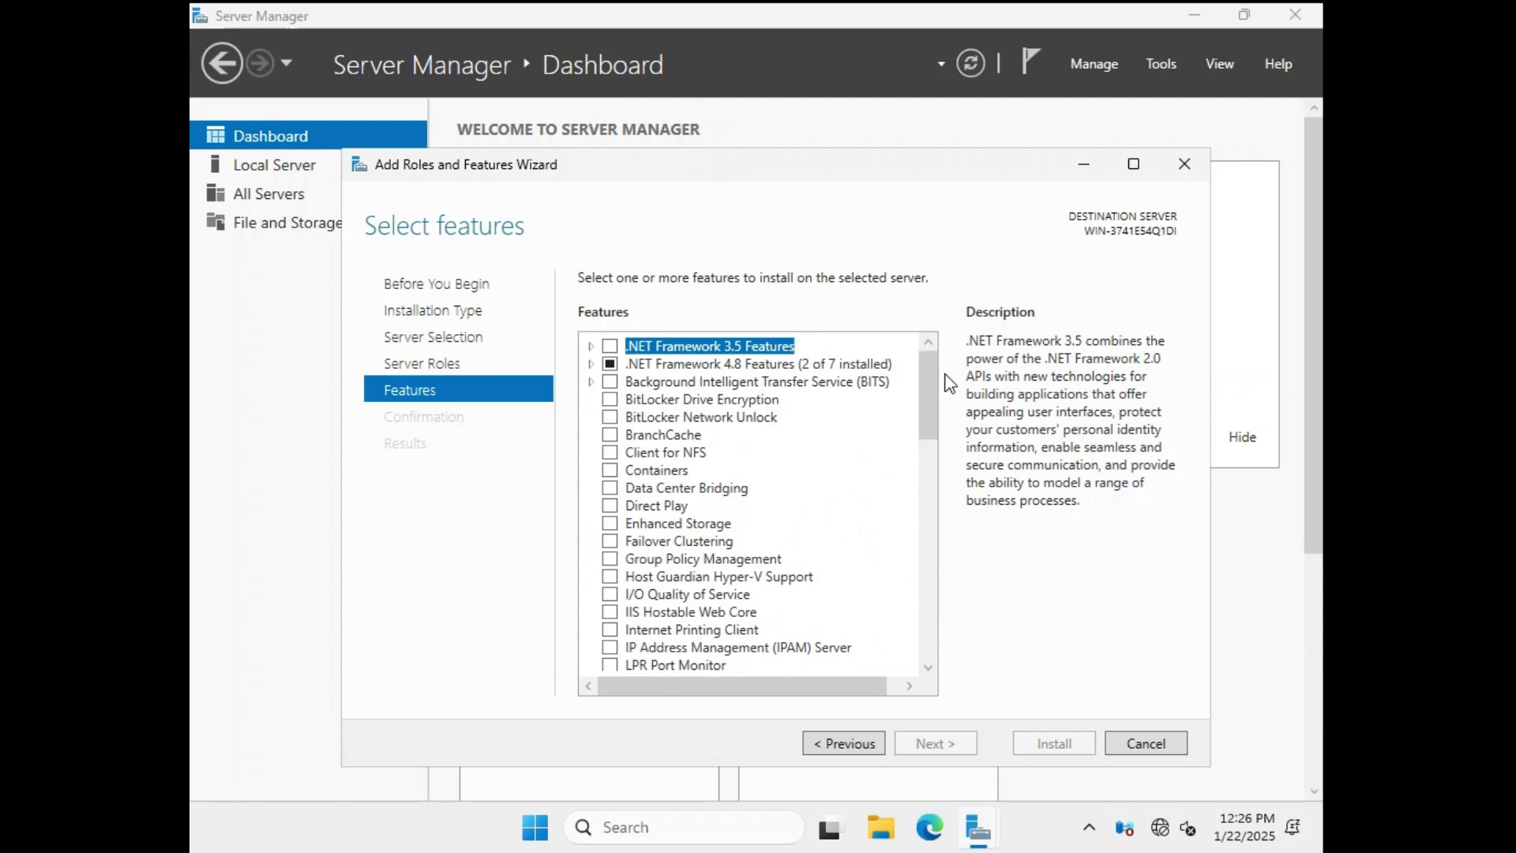
left_click(1174, 749)
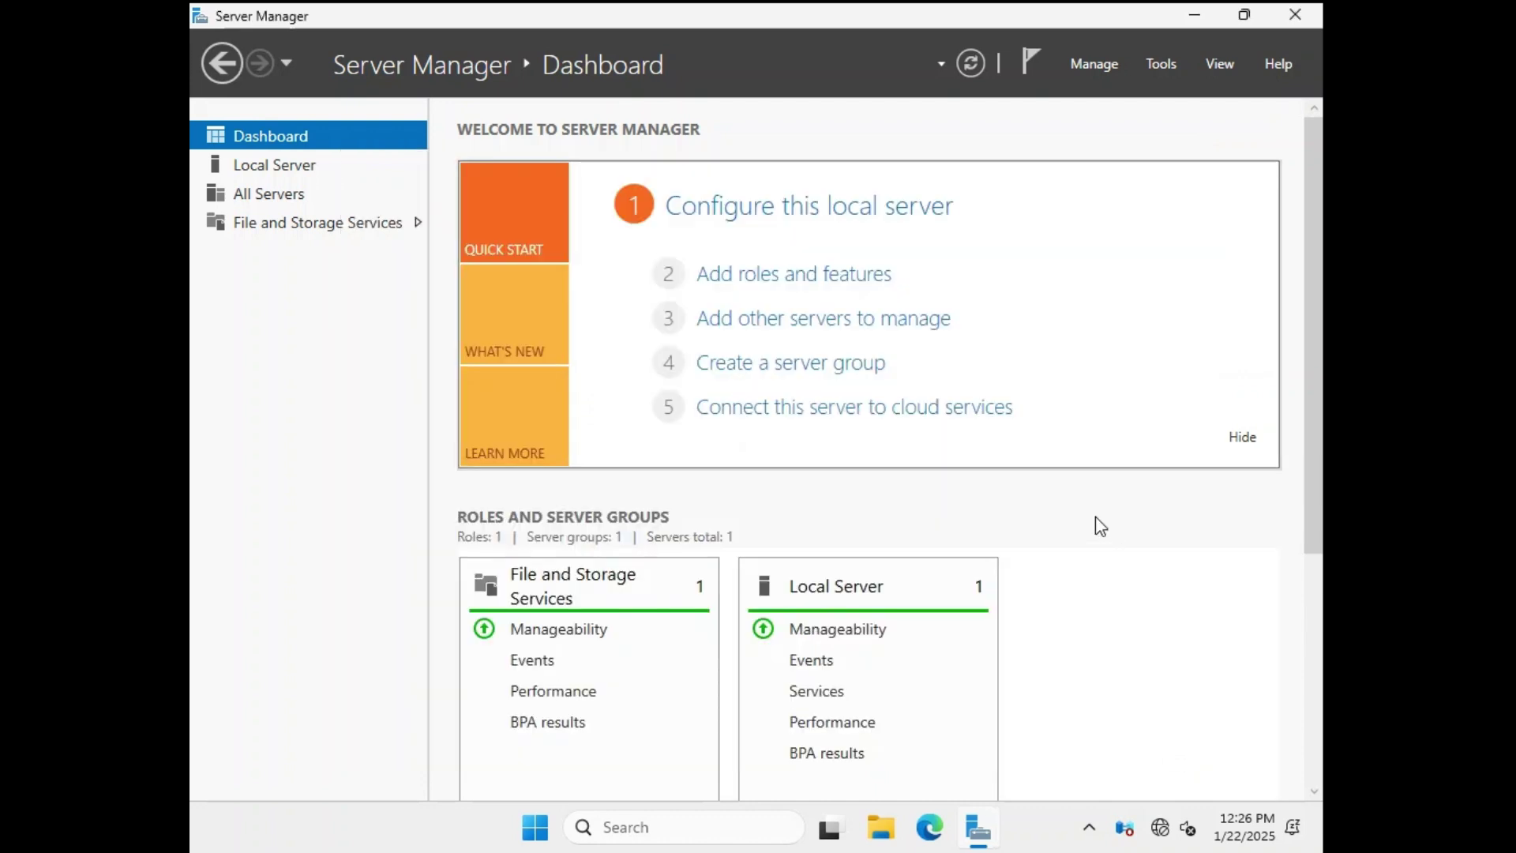